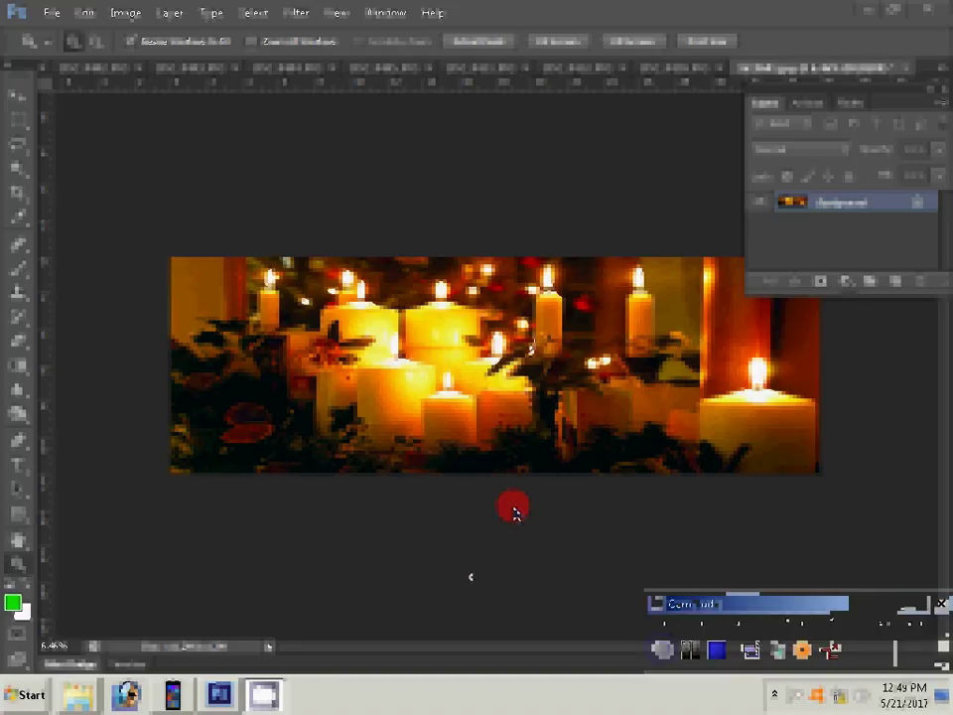
Step: Set the three-women photo's document width to 8 inches in Image Size
click(122, 14)
click(151, 147)
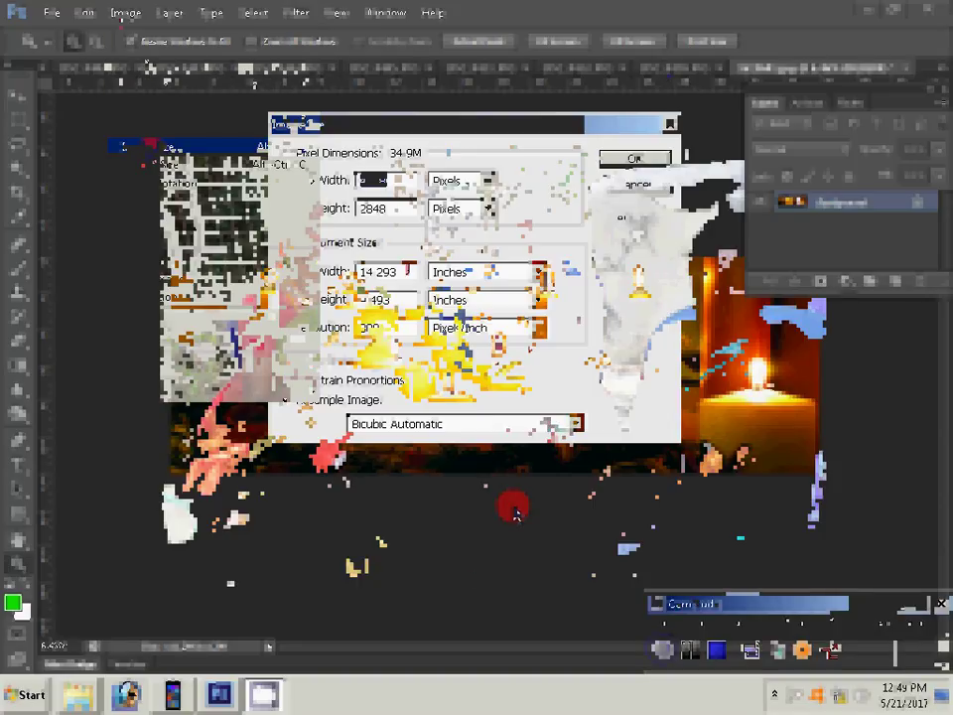
key(Tab)
key(Tab)
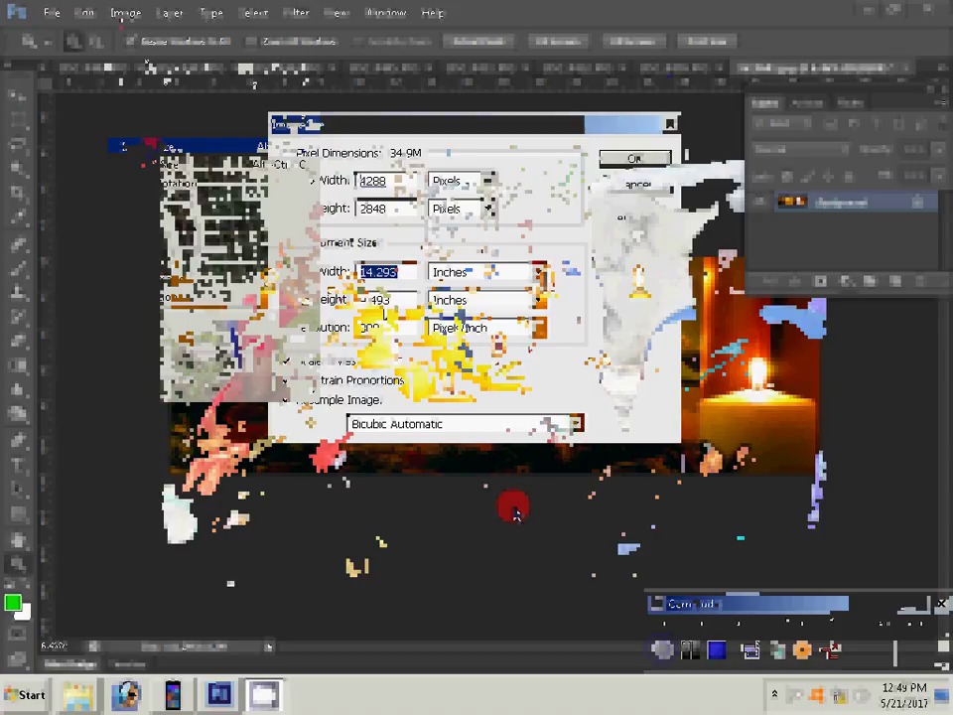
text(8)
key(Return)
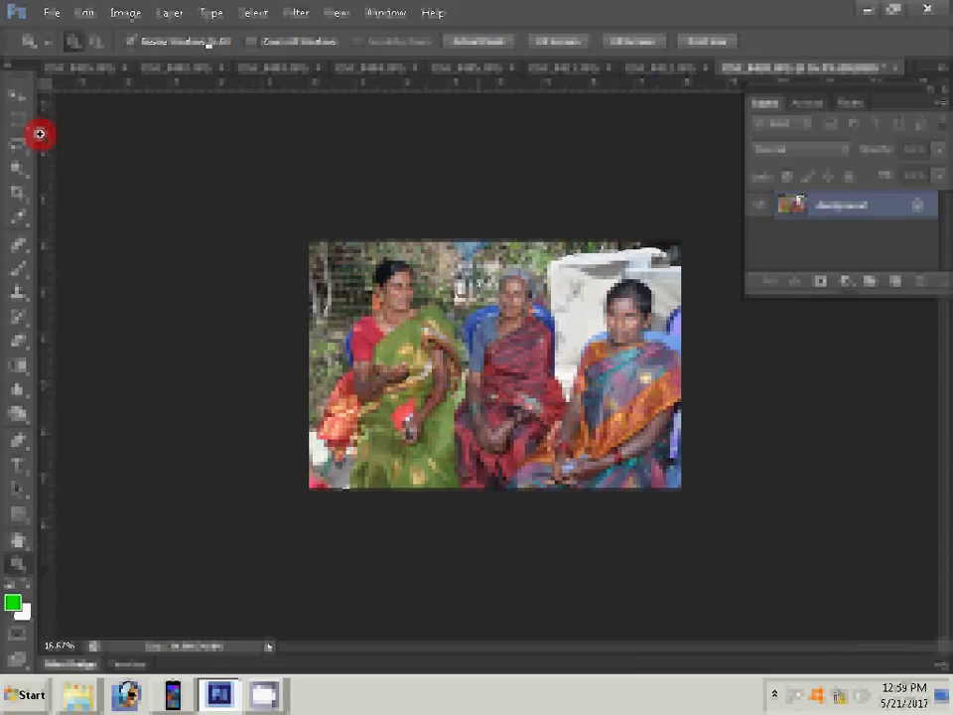
Step: Select the whole family photo and cut it to the clipboard
click(246, 15)
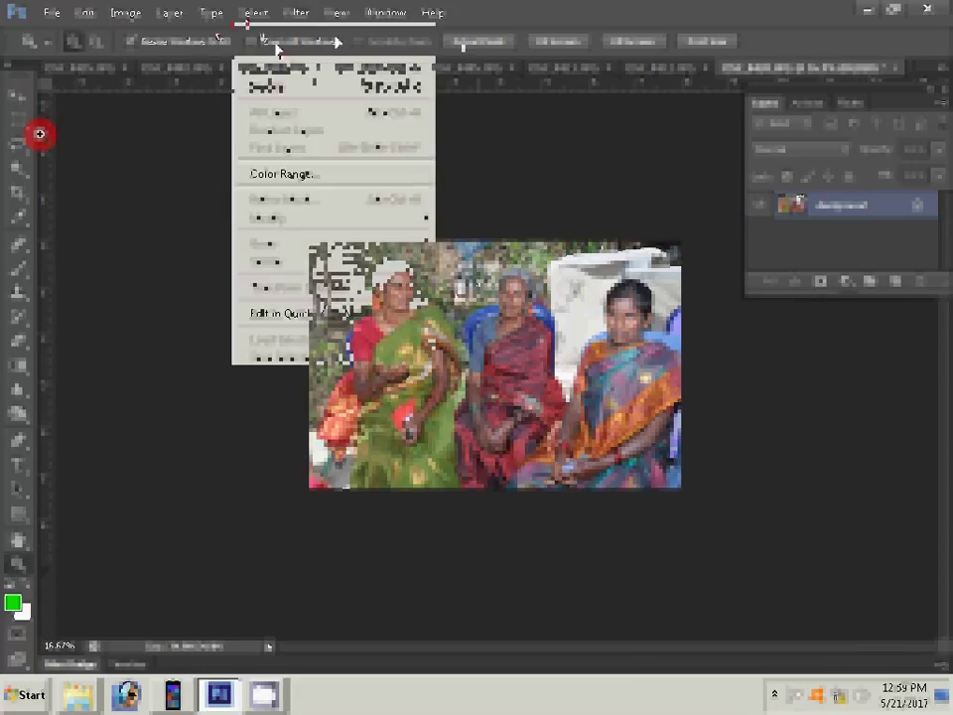
click(334, 136)
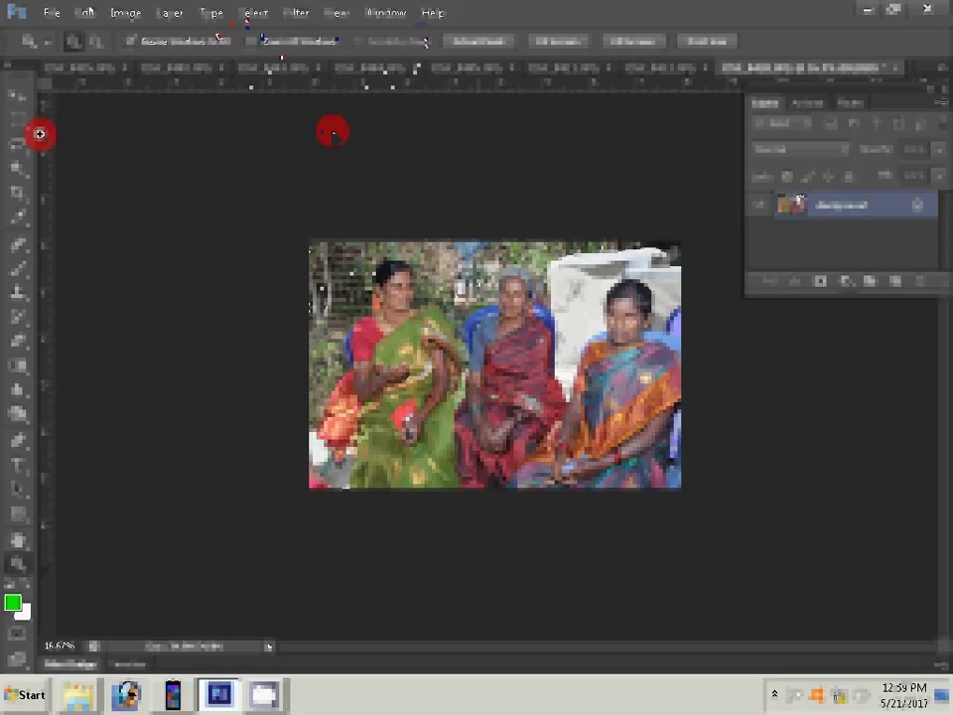
click(86, 14)
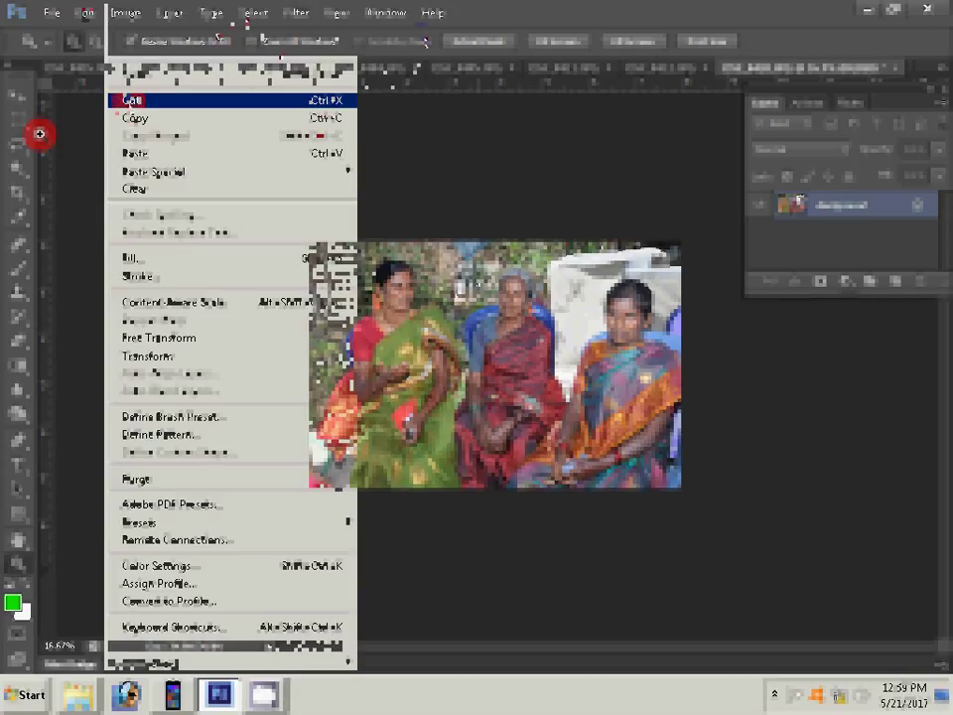
click(127, 100)
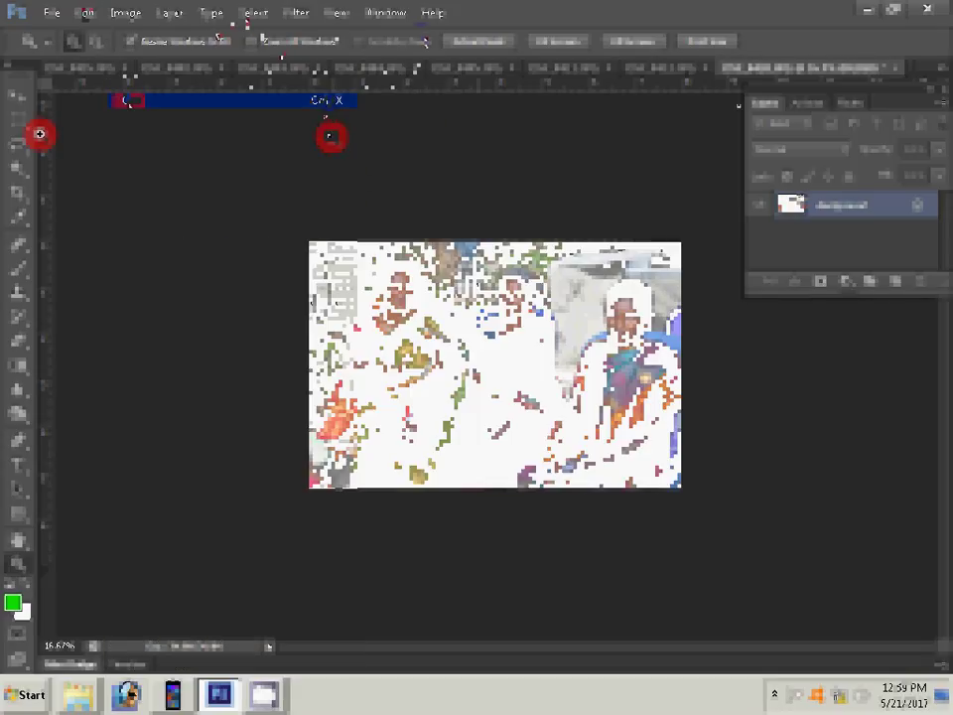
Step: Close the emptied photo without saving and paste it into the candle background
click(887, 70)
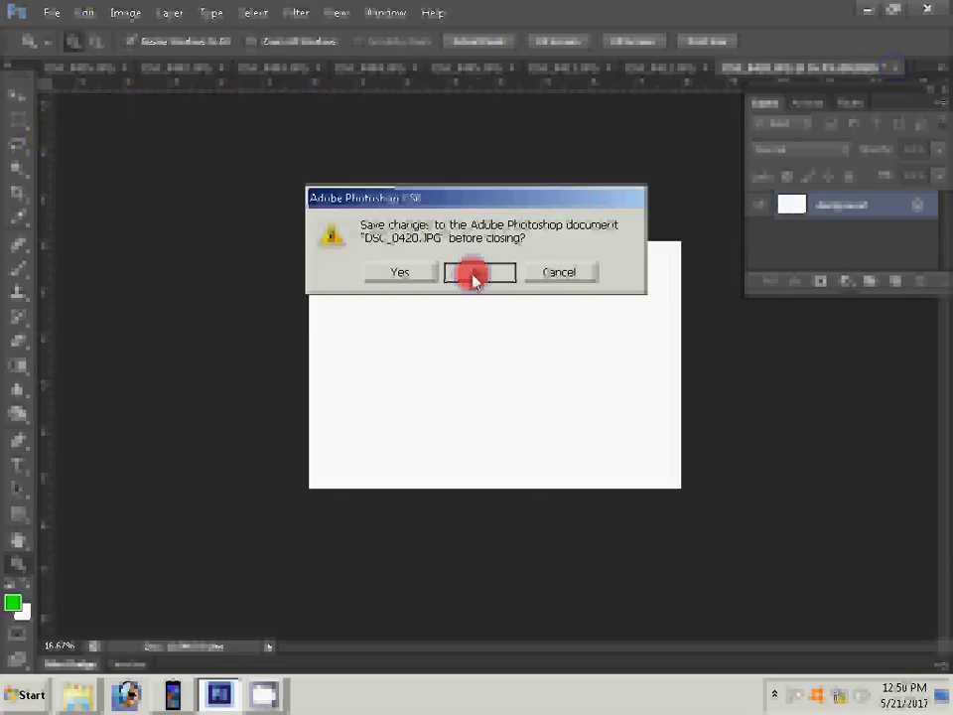
click(474, 274)
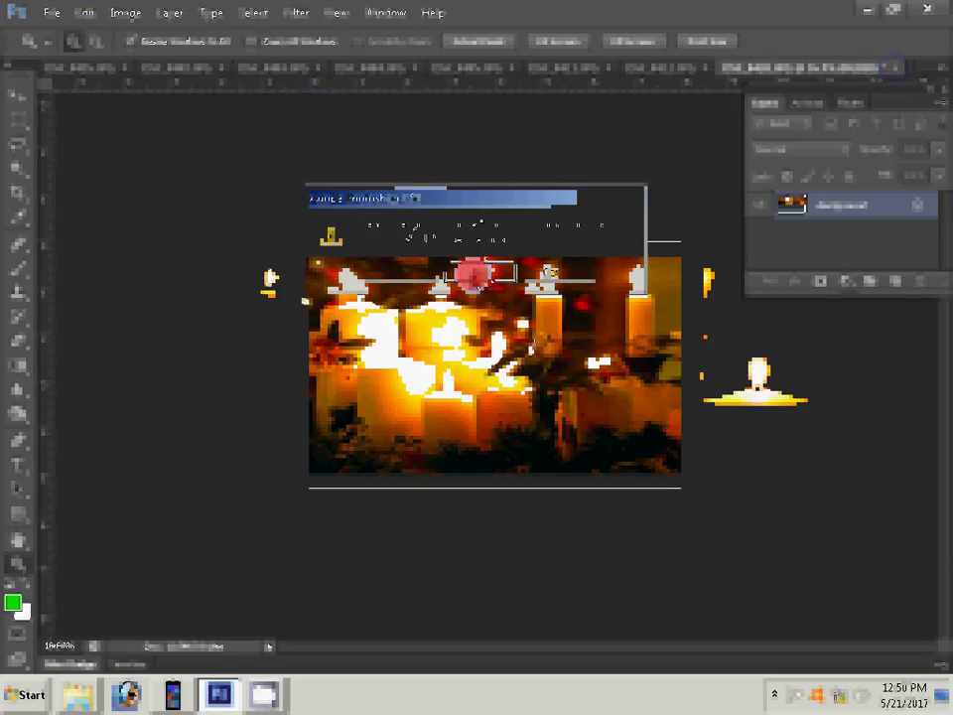
click(84, 14)
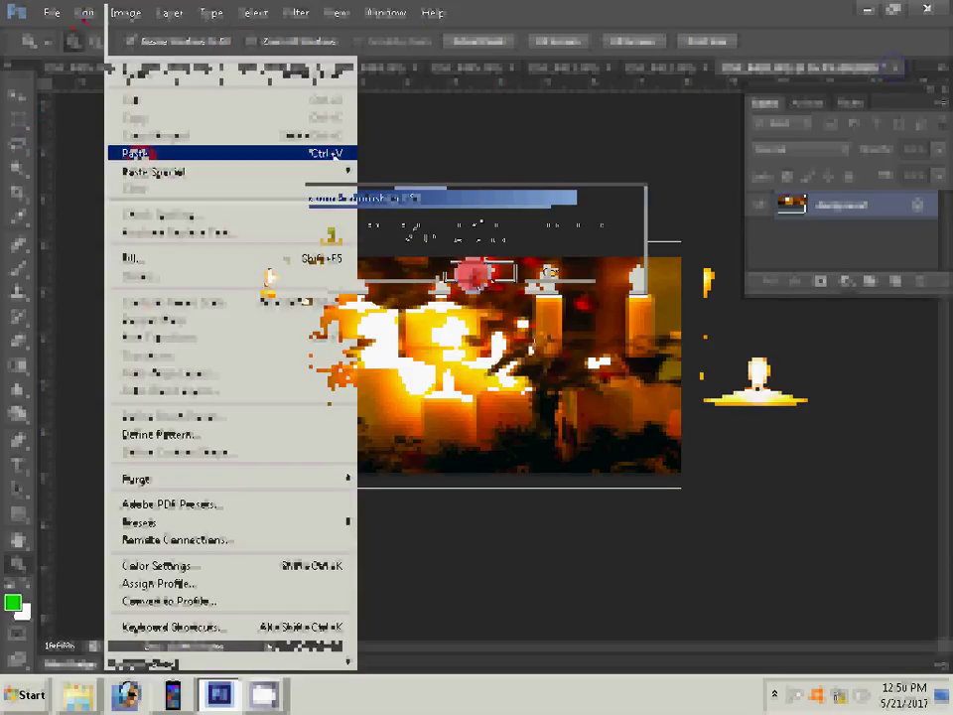
click(139, 154)
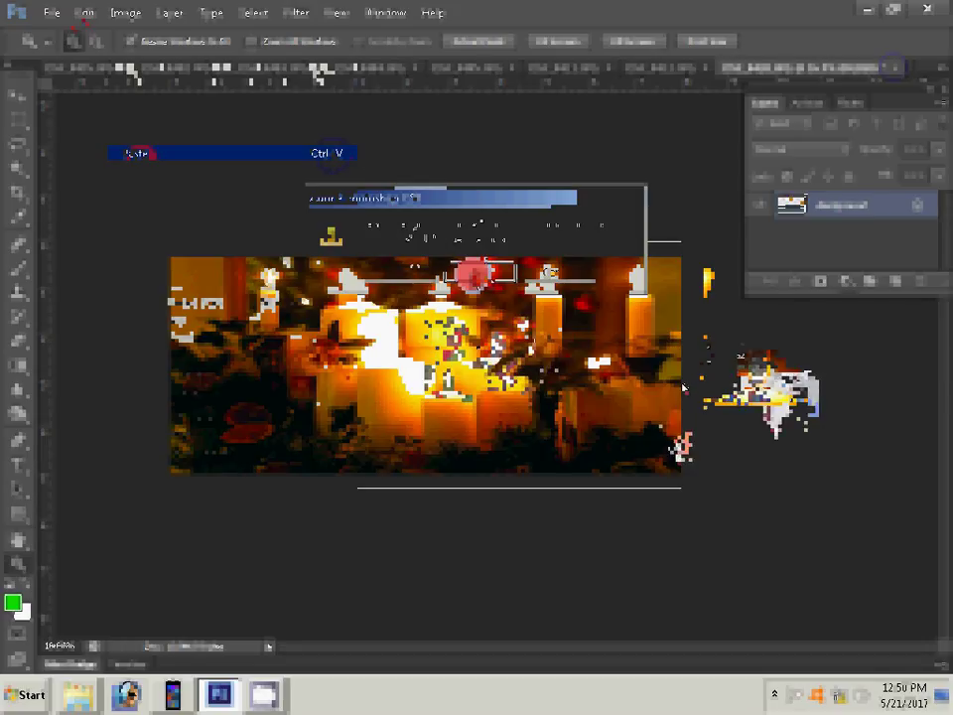
Step: Drag the family photo to the candle page's bottom-right corner, then switch to the next photo
drag(474, 275, 678, 385)
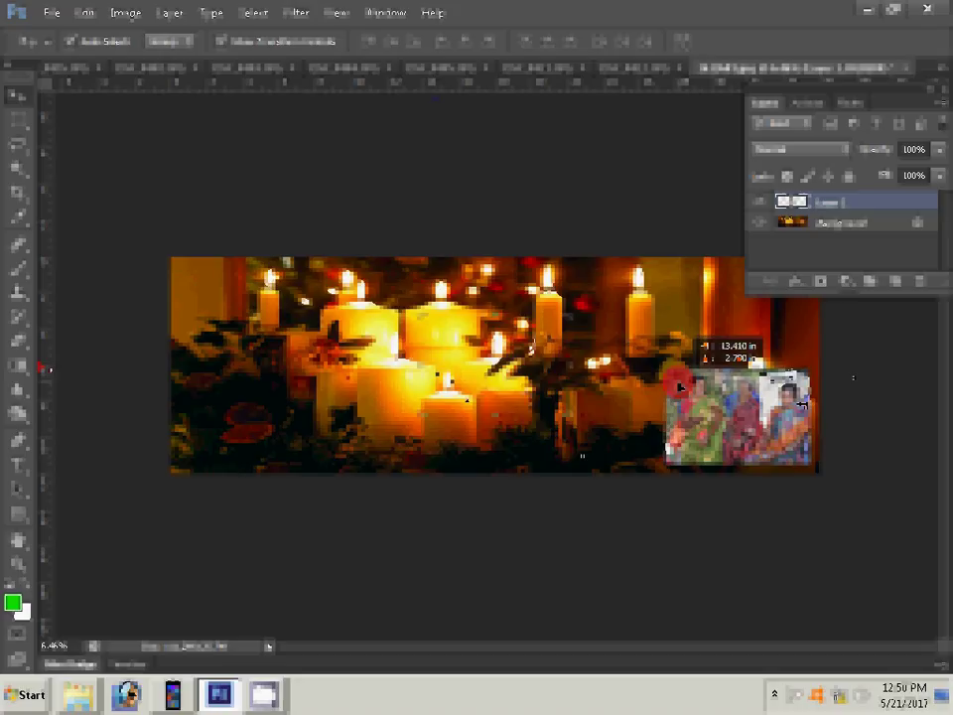
drag(680, 387, 636, 66)
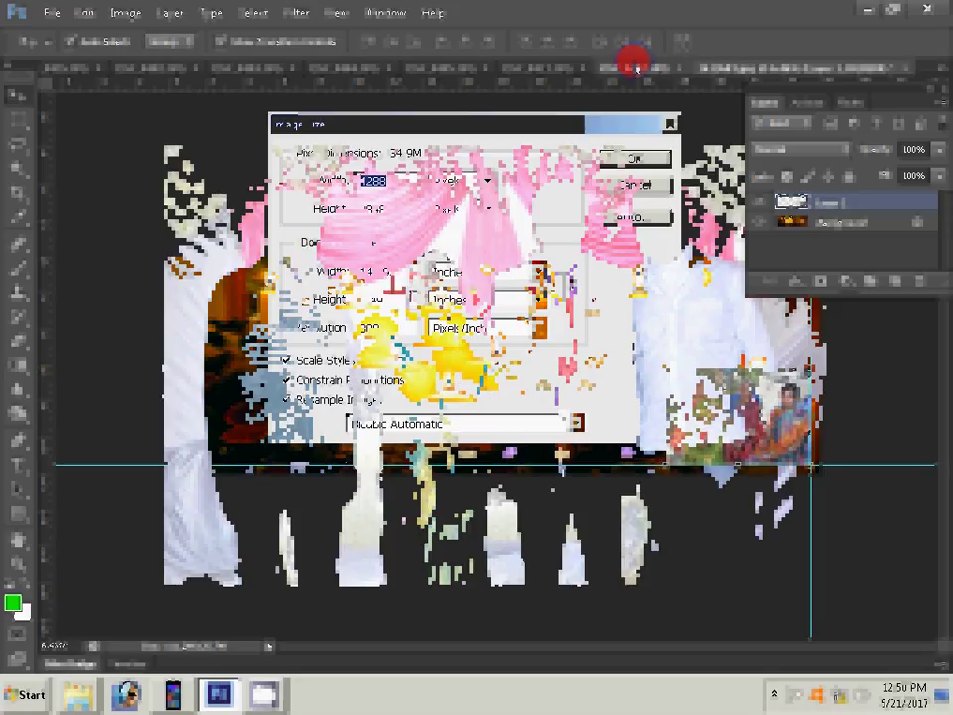
Step: Set the second photo's document width to 9.44 and close it without saving
key(Tab)
key(Tab)
text(9.44)
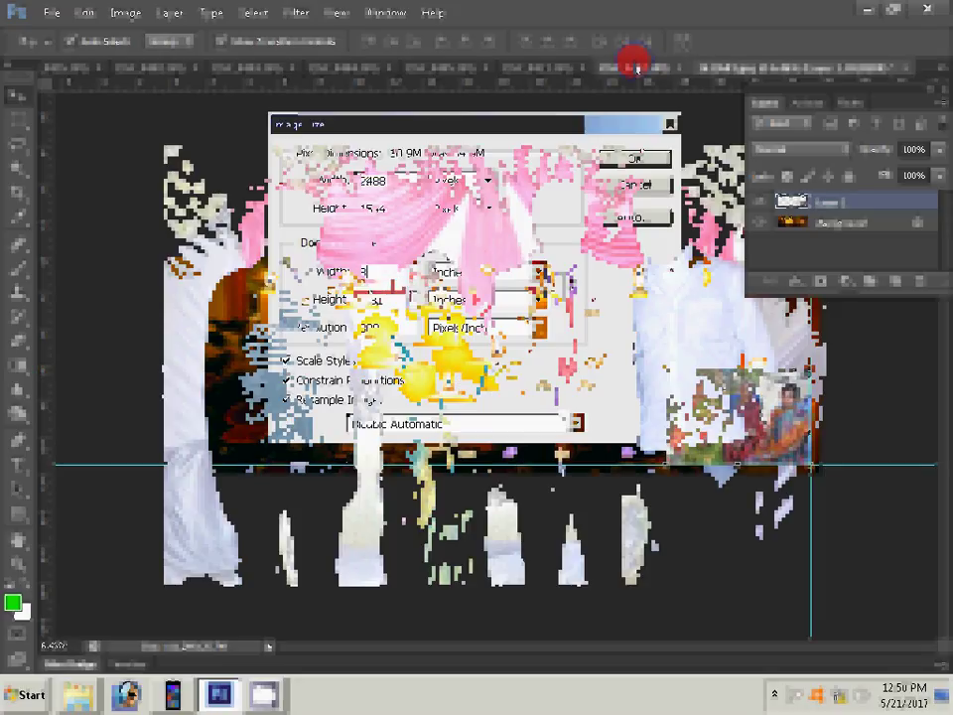
key(Return)
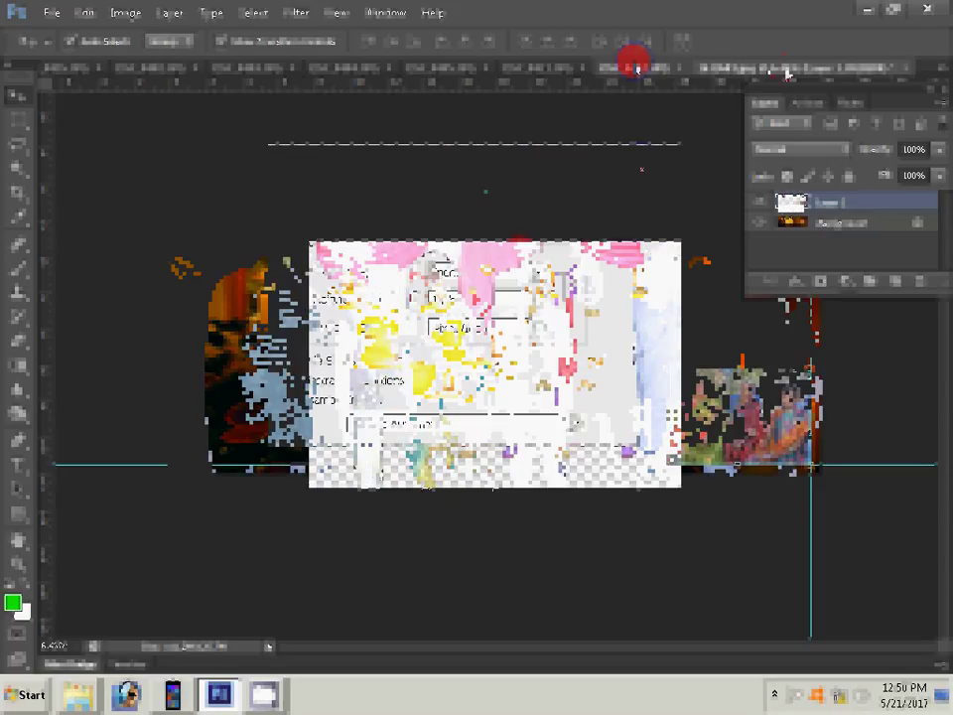
key(ctrl+w)
key(n)
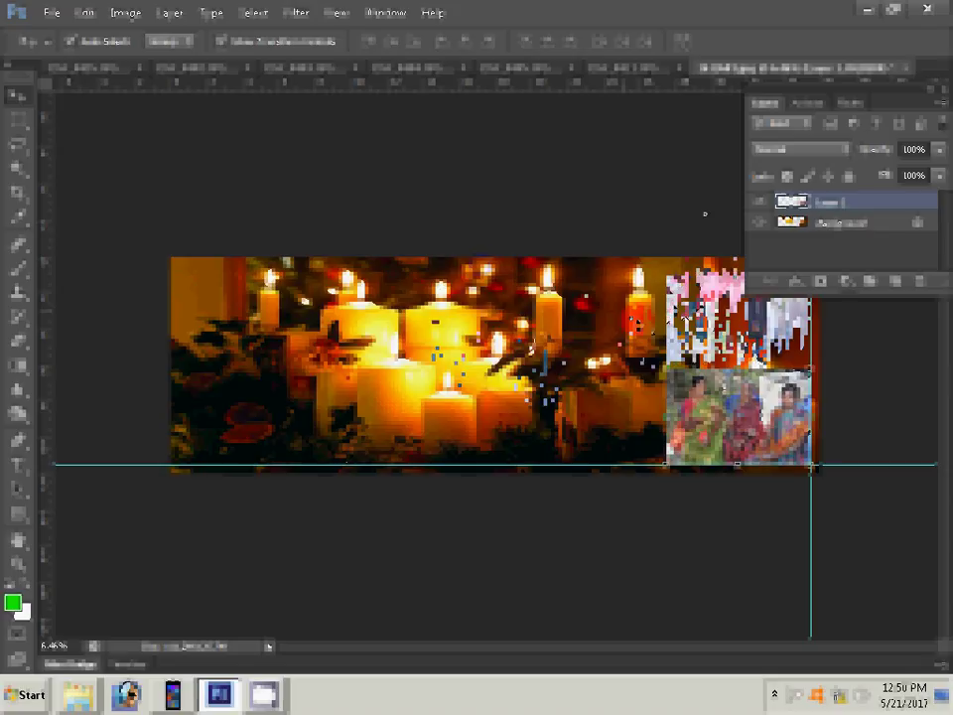
Step: Resize the third photo to width 15, close it unsaved, and paste it into the candle page
click(264, 694)
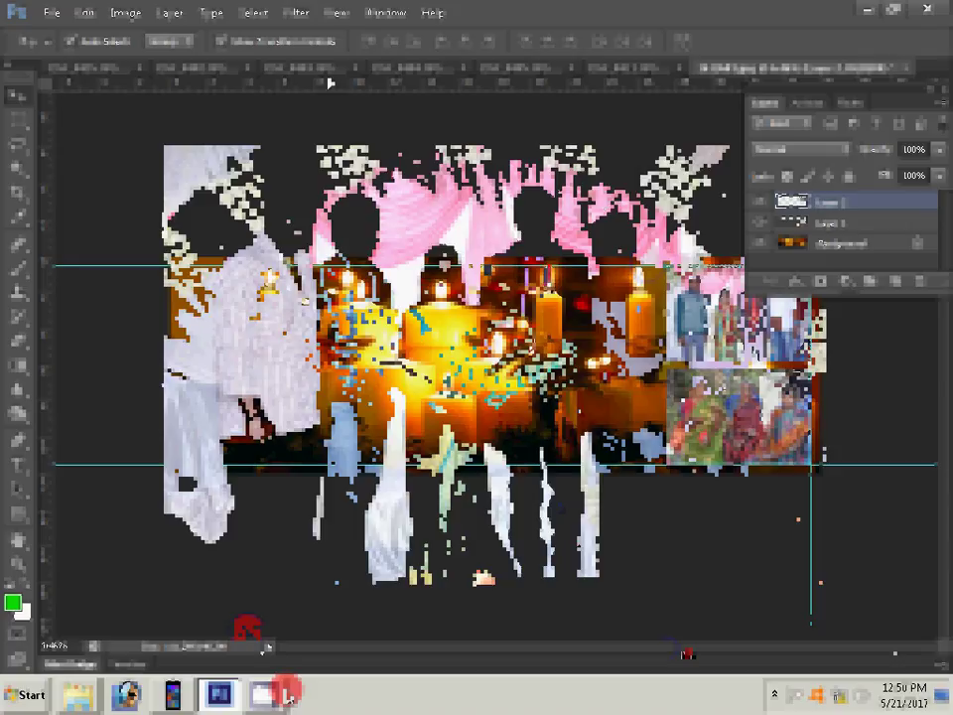
key(ctrl+alt+i)
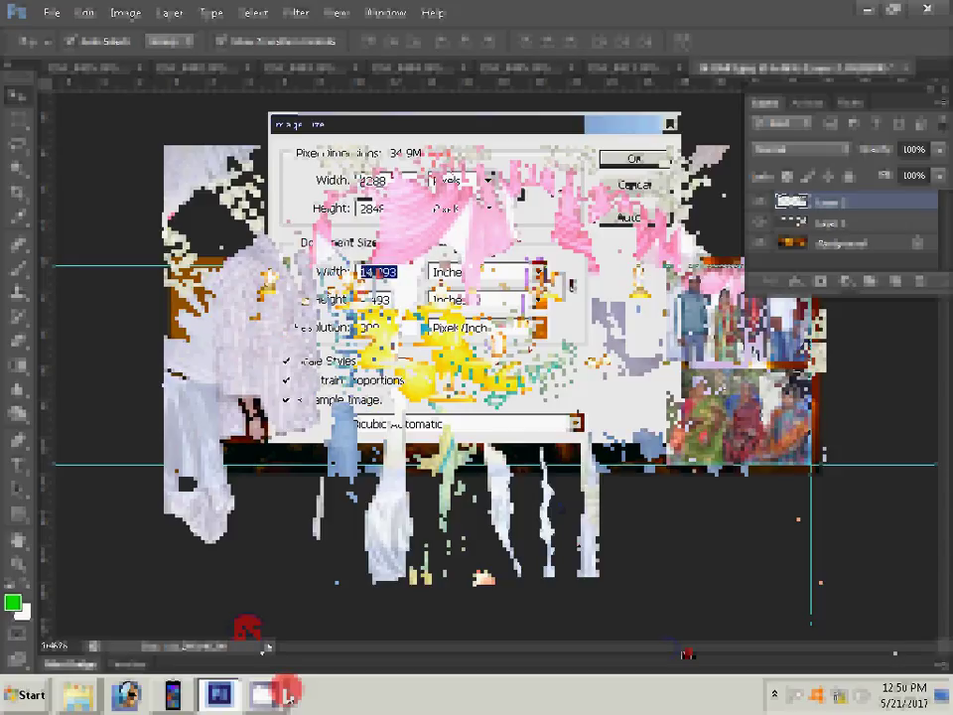
text(15)
click(636, 159)
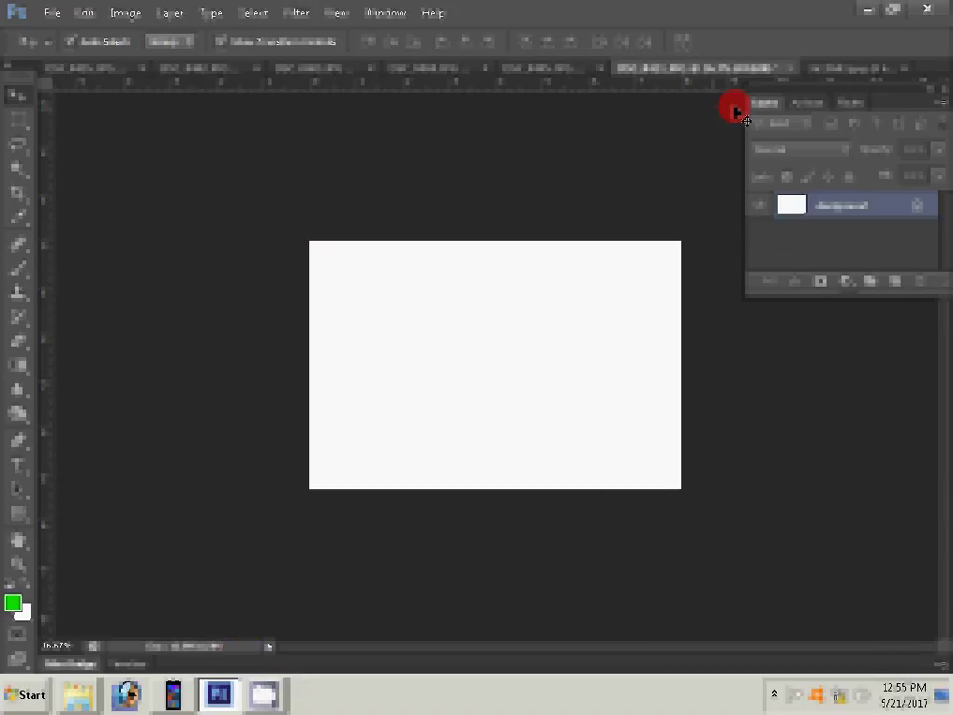
key(ctrl+w)
click(486, 271)
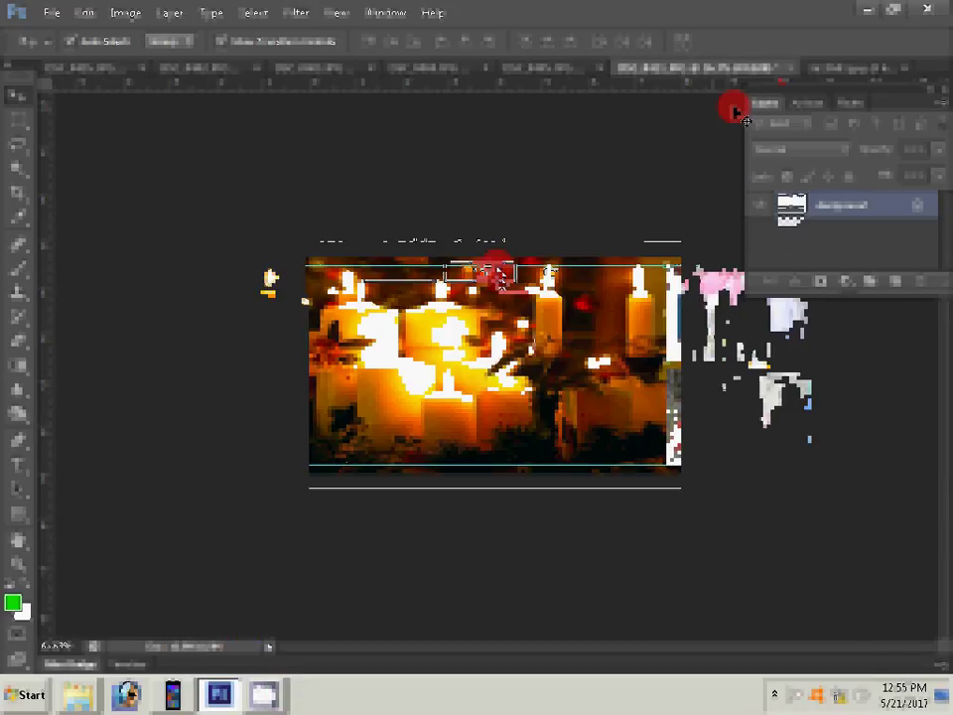
key(ctrl+v)
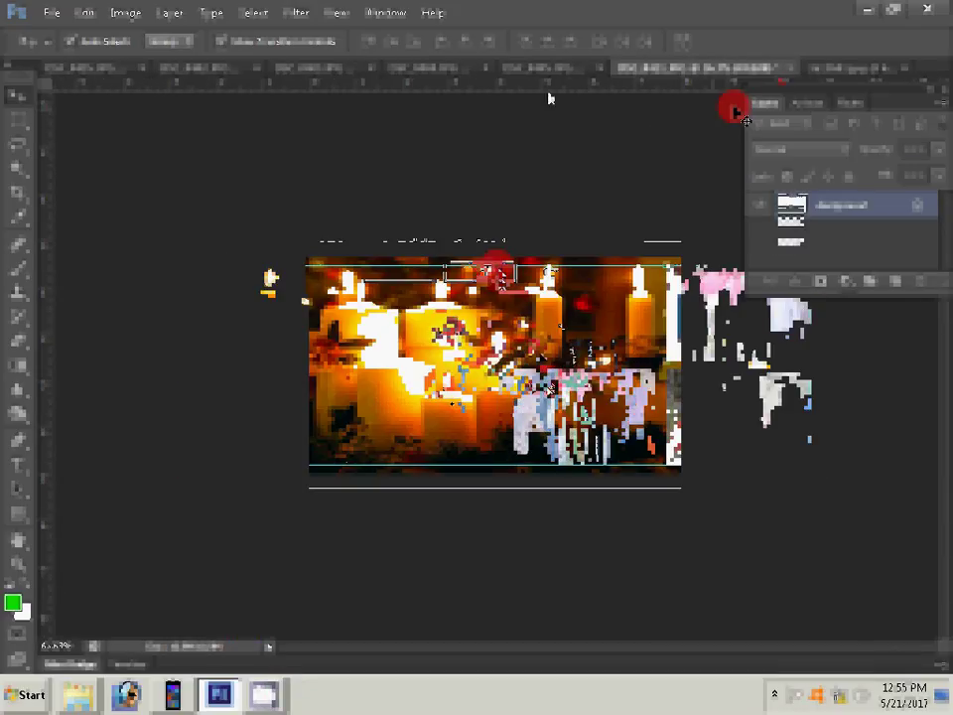
Step: Resize the fourth photo to 2400 pixels wide and close it without saving
key(ctrl+alt+i)
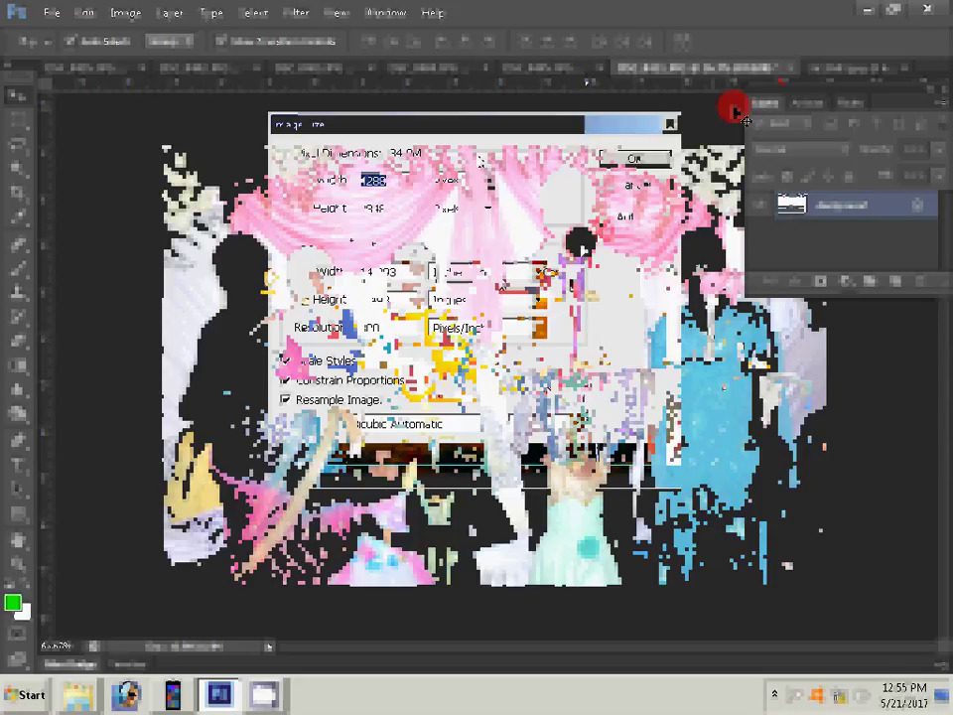
text(2400)
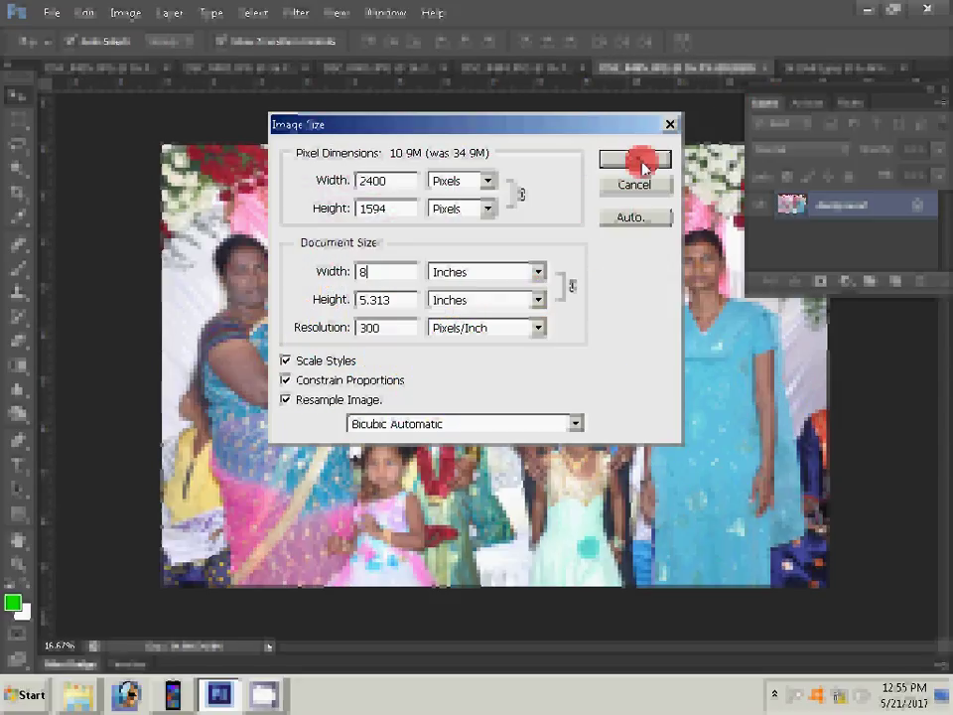
click(637, 159)
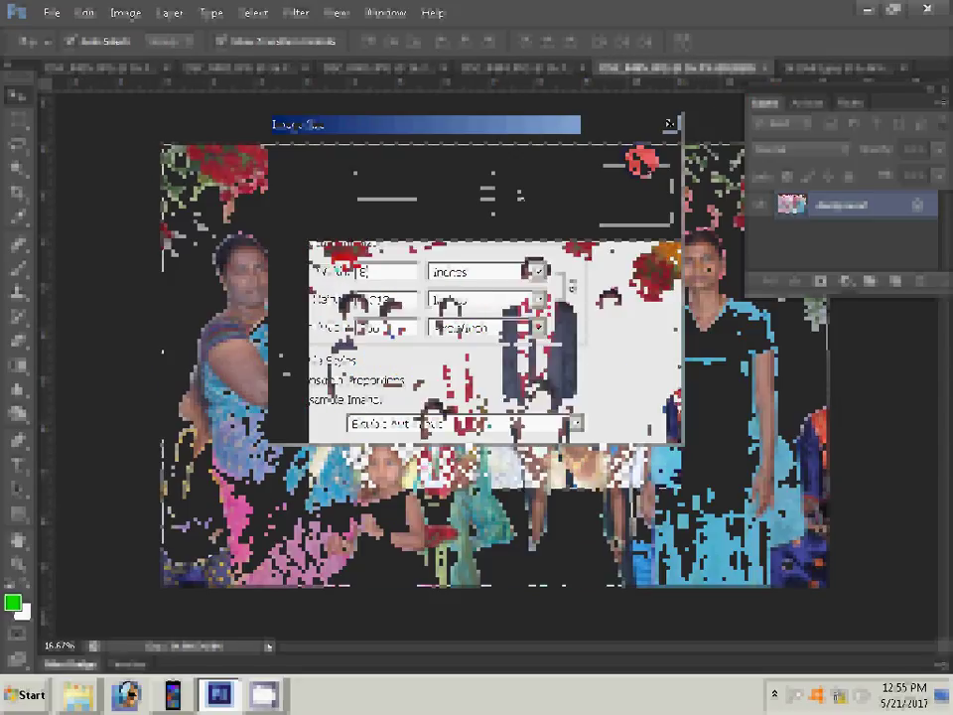
click(768, 68)
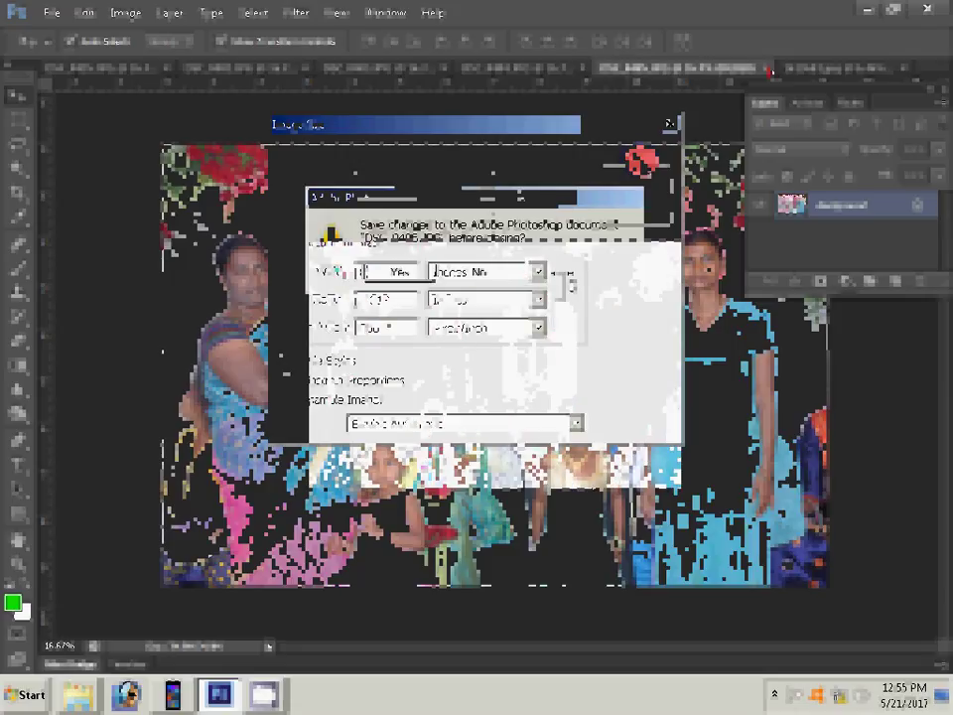
click(481, 272)
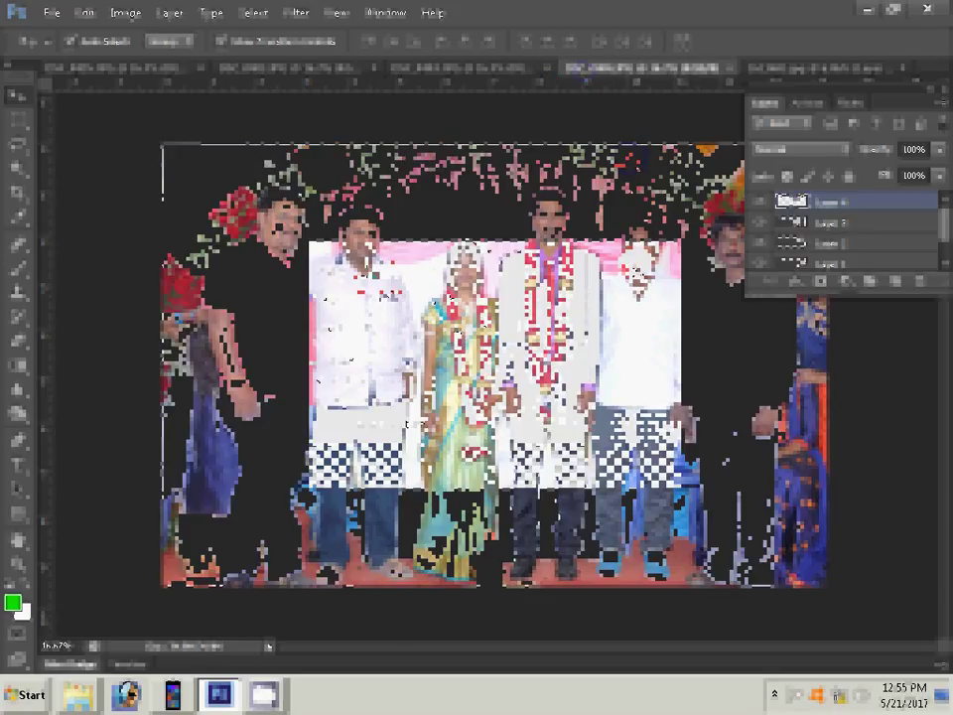
Step: Keep the photo open and drag it onto the candle page's left side
click(732, 67)
key(Escape)
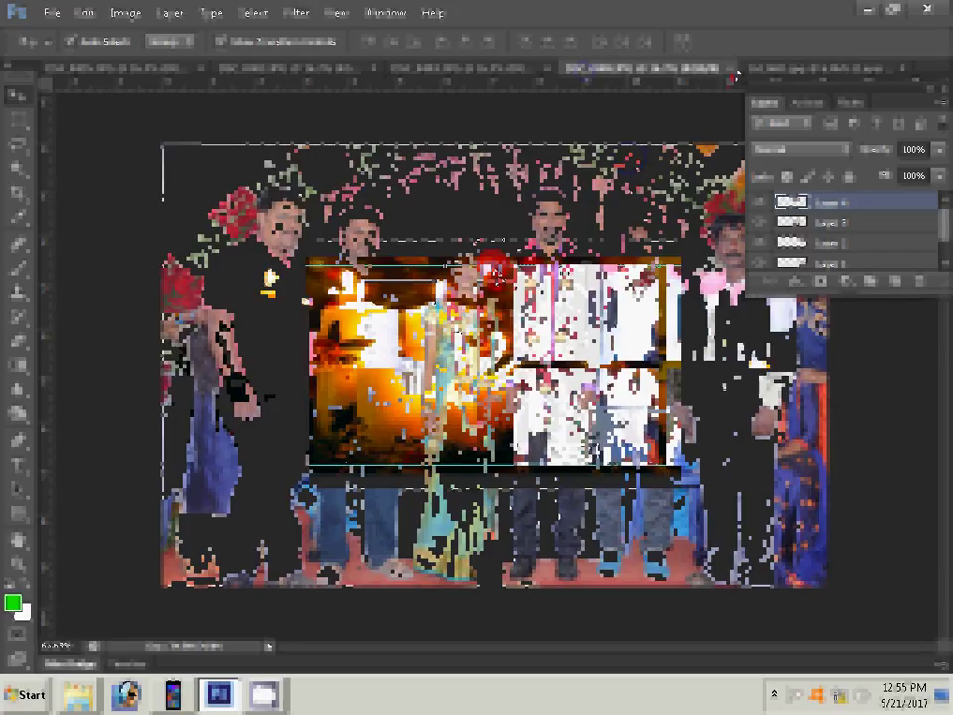
drag(736, 72, 266, 349)
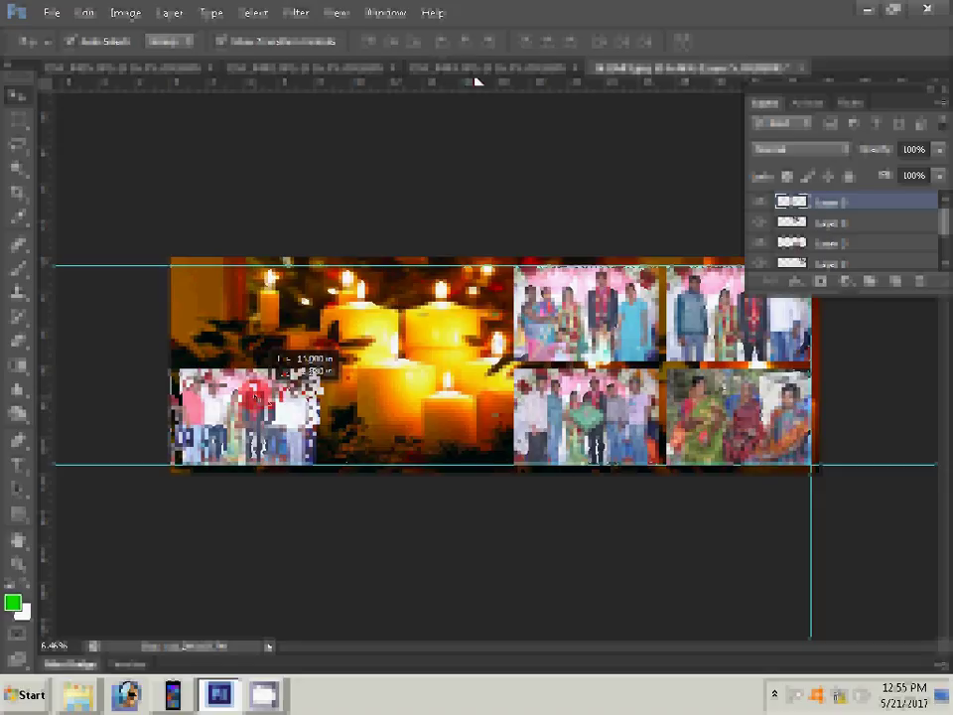
Step: Bring the pink-drapery wedding photo into the candle page as a new layer
drag(367, 60, 574, 261)
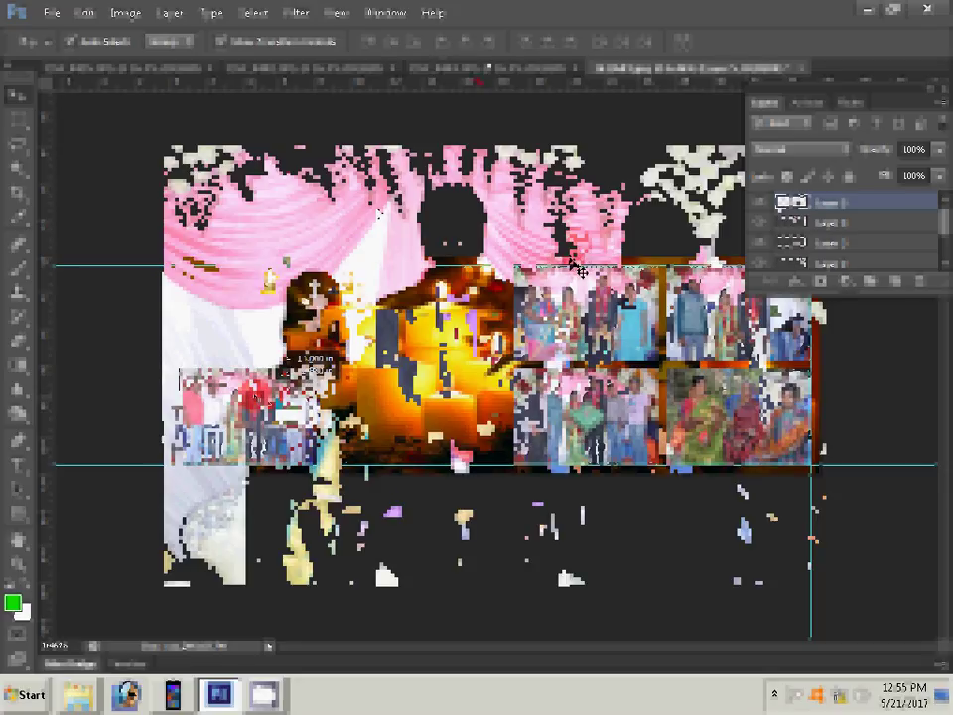
key(ctrl+alt+i)
key(Tab)
key(Tab)
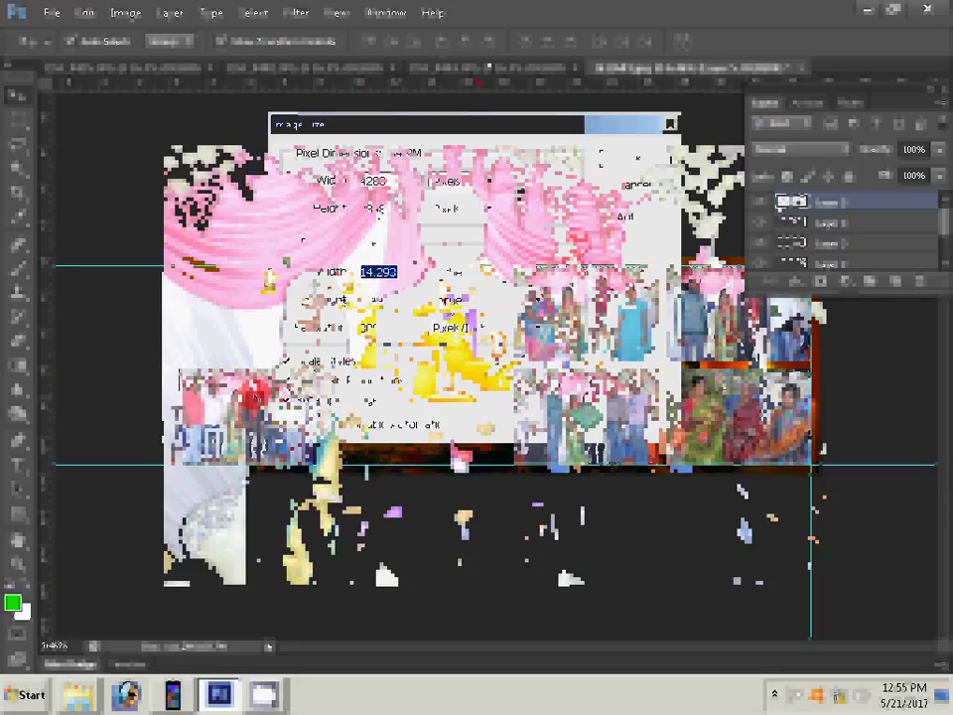
Step: Set the pink-drapery photo's width to 8 inches and start closing the DSC_0403 document
text(8)
key(Return)
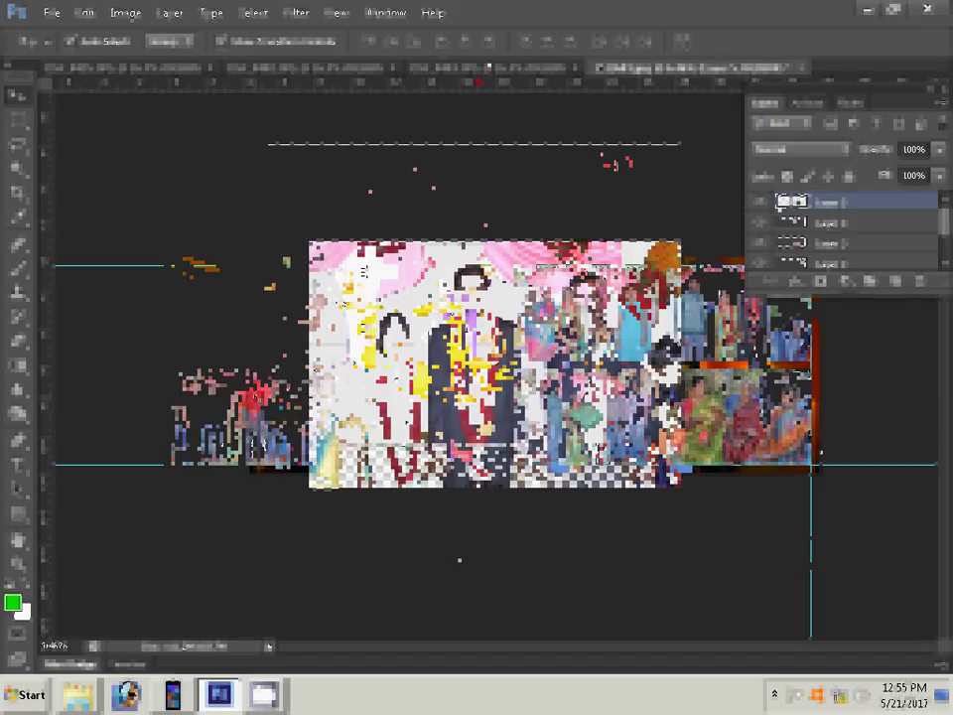
click(581, 70)
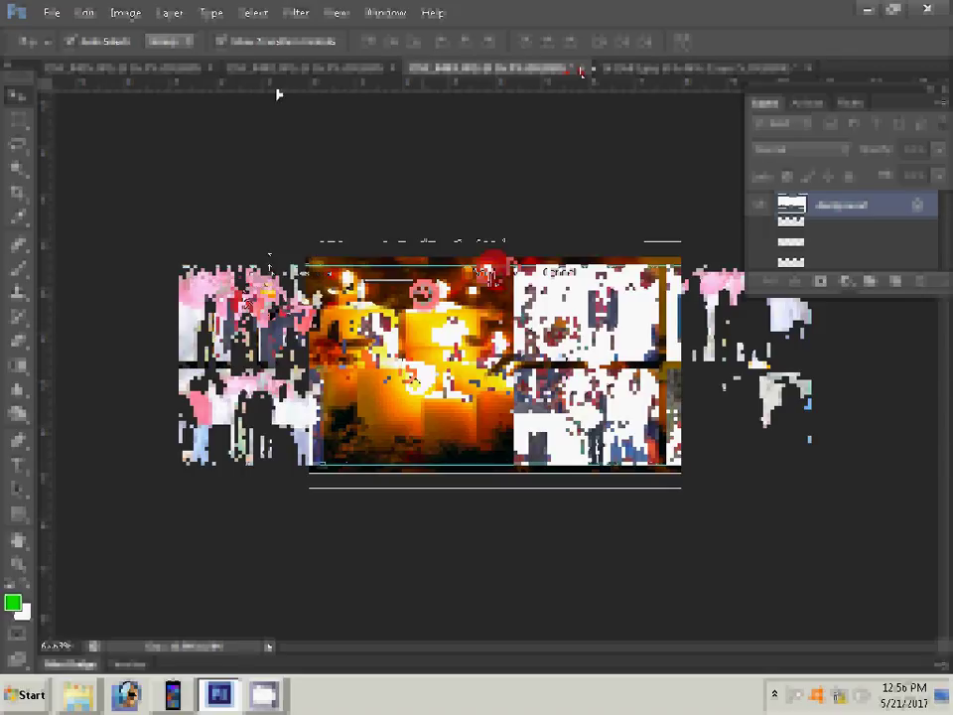
Step: Resize the remaining photos with widths 3 and 420, then close their documents, including DSC_0485
key(ctrl+alt+i)
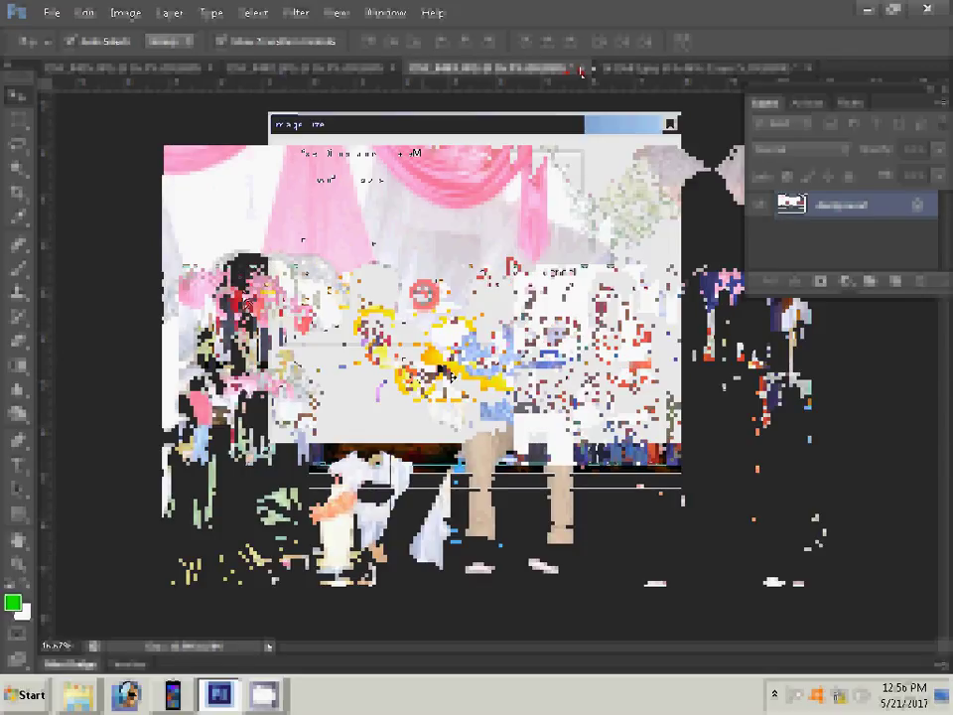
text(3)
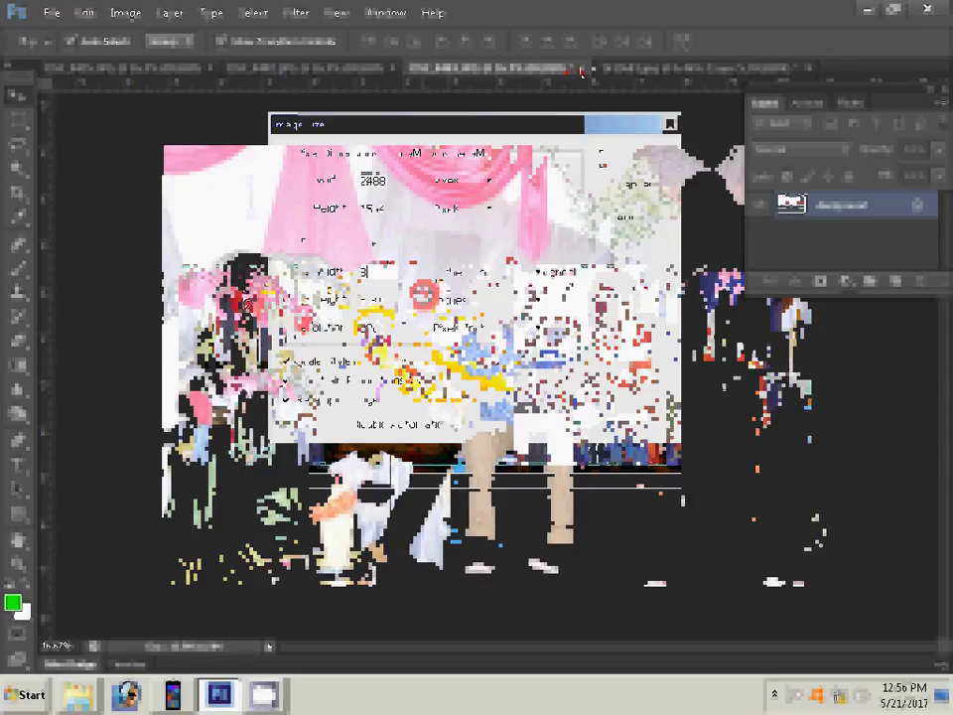
click(613, 154)
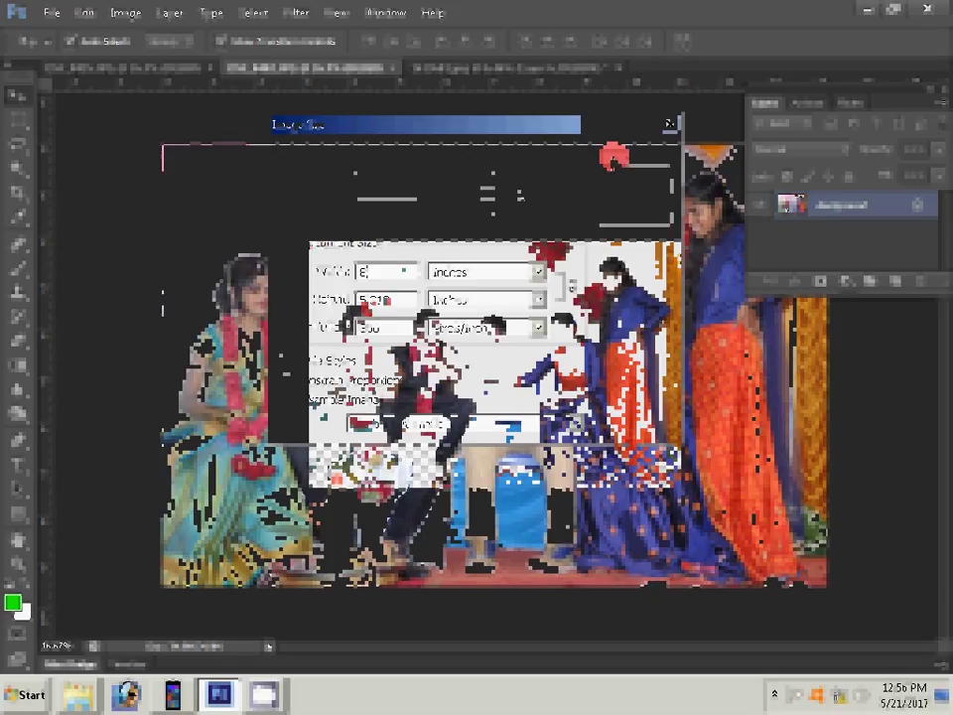
key(ctrl+w)
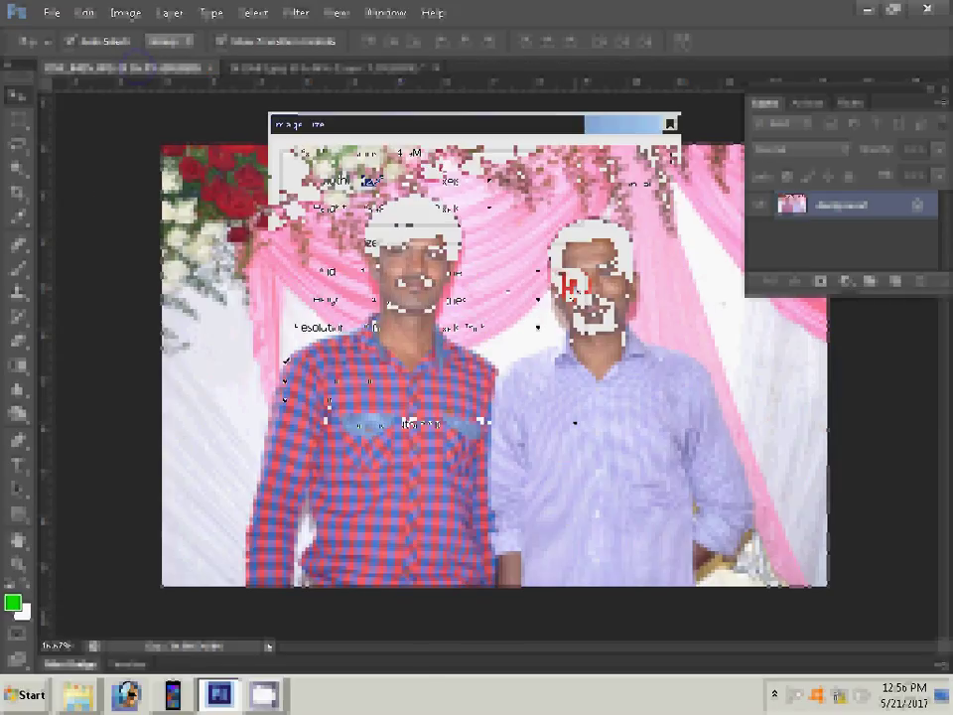
text(420)
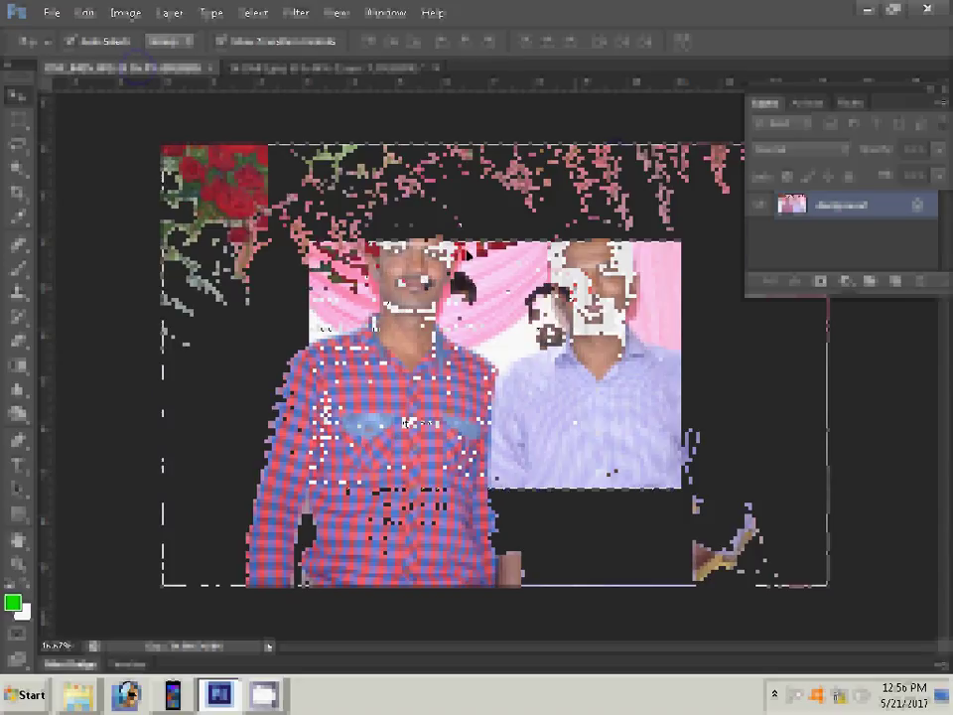
click(212, 68)
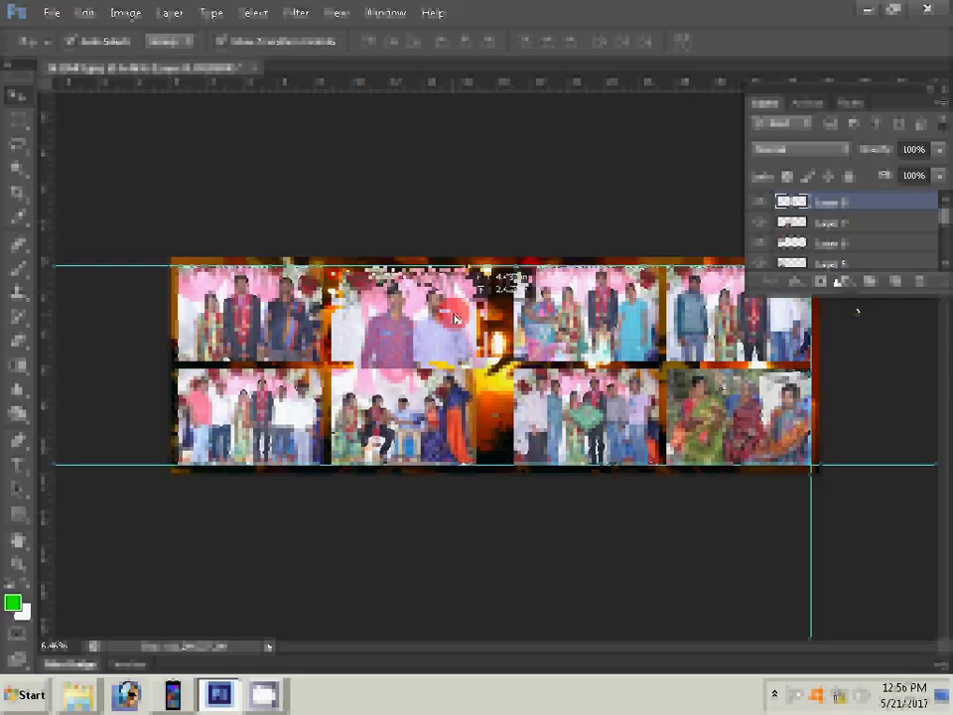
Step: Hide the candle Background layer and bring up the fx layer effects list
drag(455, 317, 455, 317)
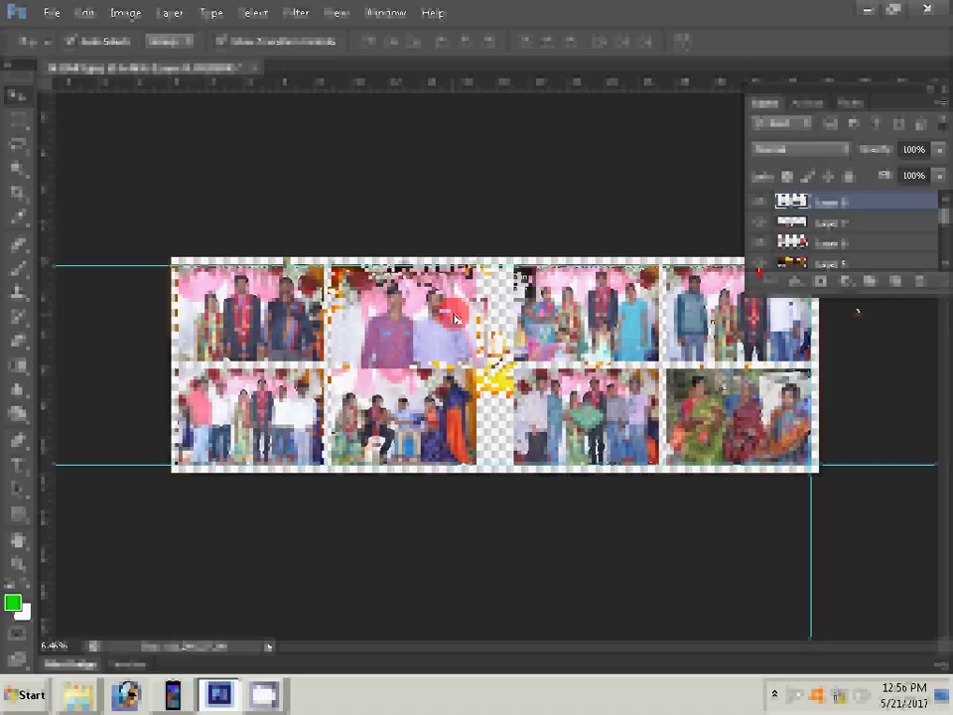
click(794, 281)
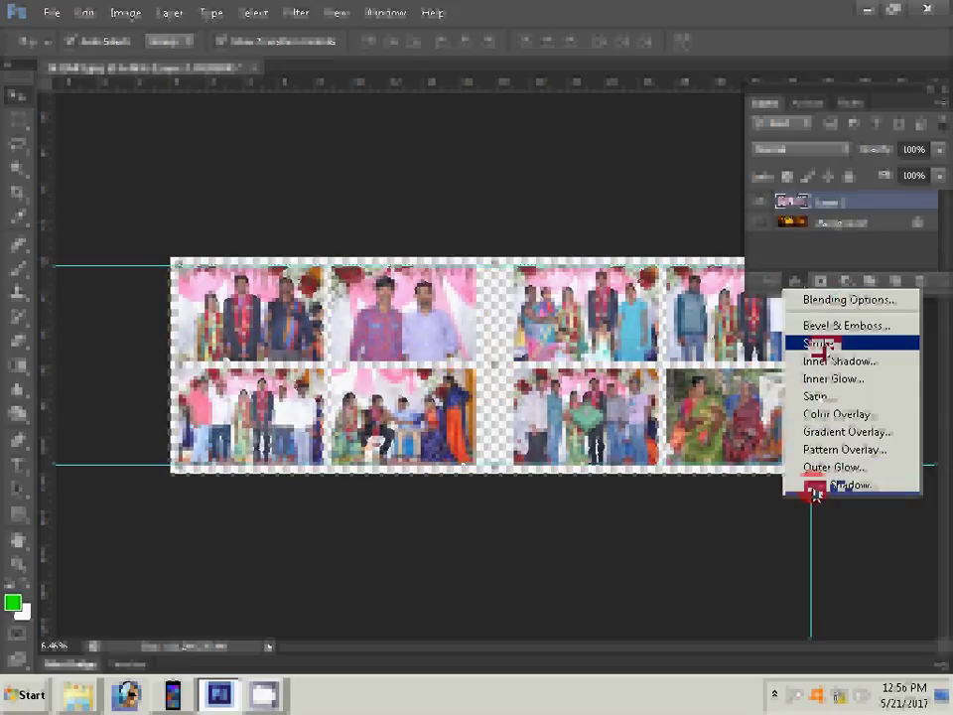
Step: Outline the photo layer with a Yellow-Violet-Orange-Blue gradient stroke, with one stop recoloured, then show the candle background again
click(824, 342)
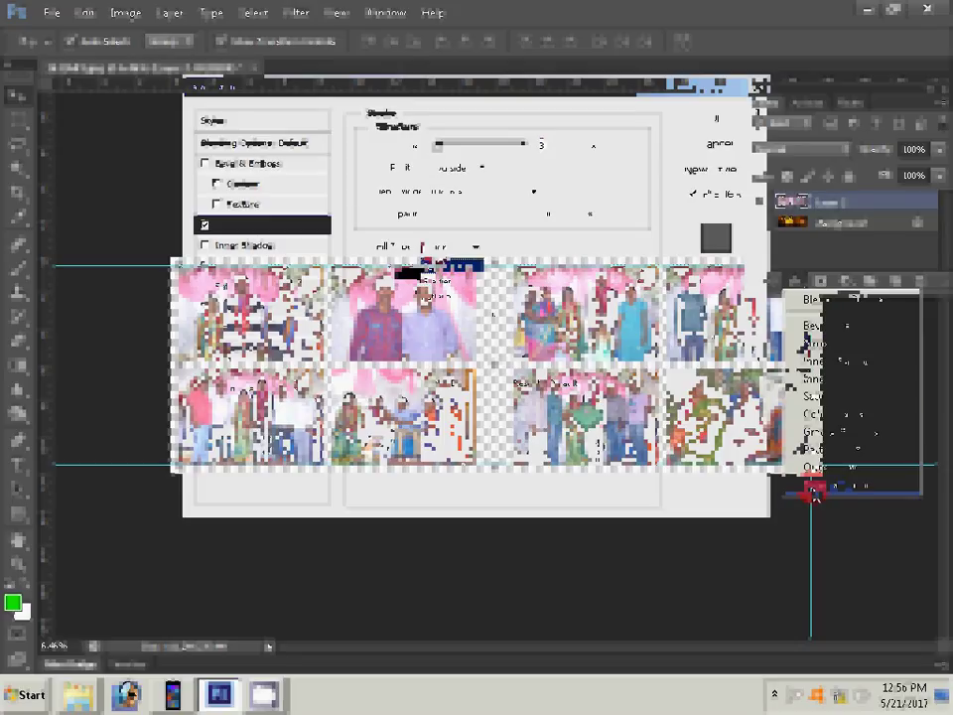
click(444, 280)
click(452, 274)
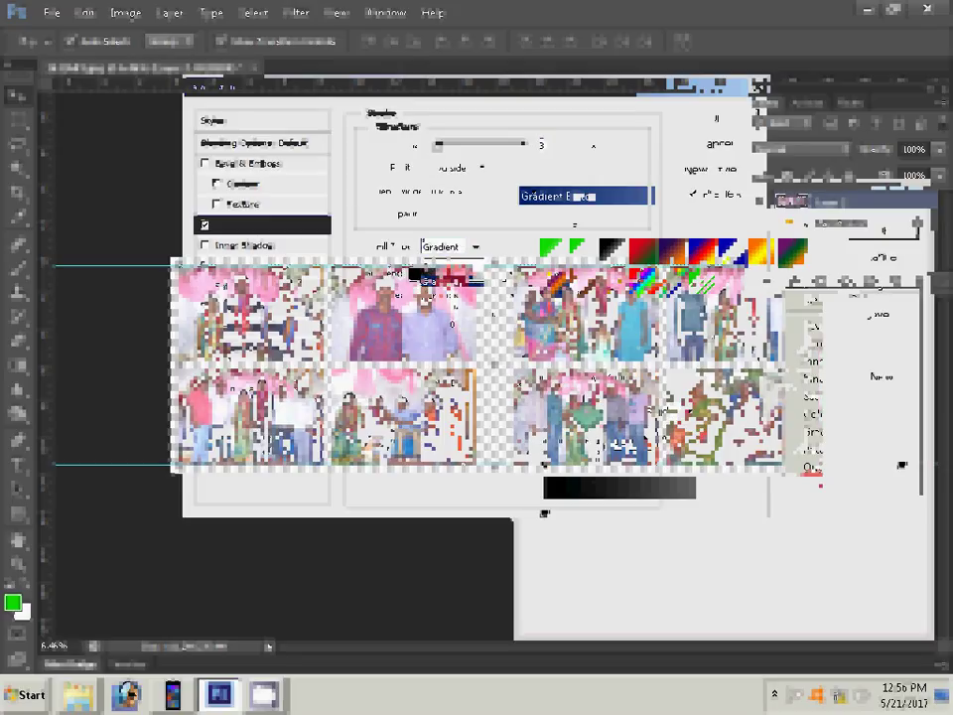
click(552, 280)
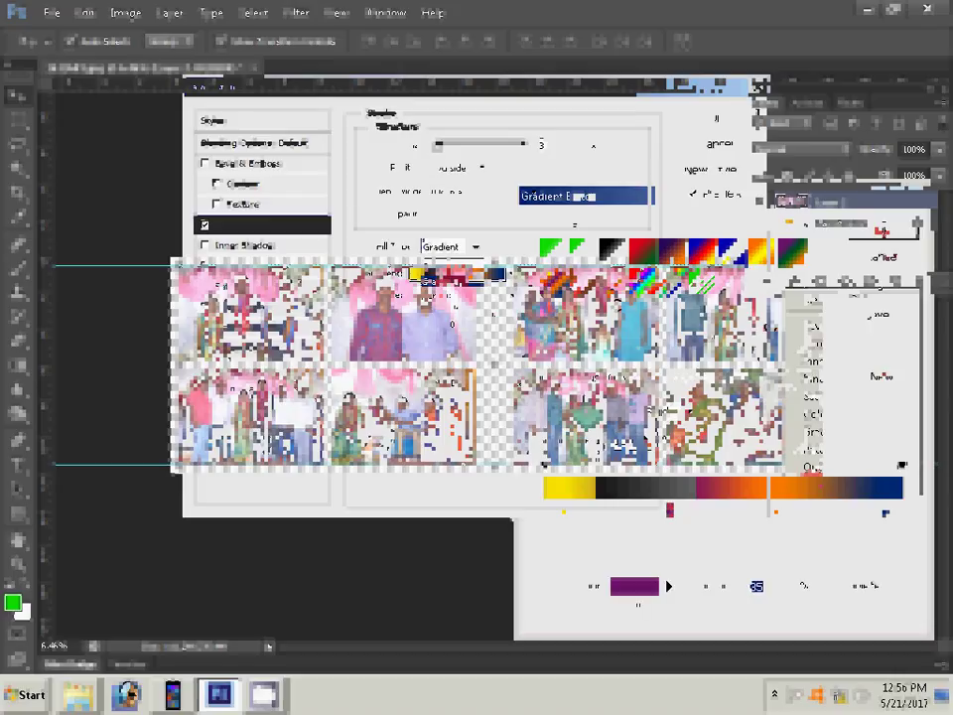
click(636, 588)
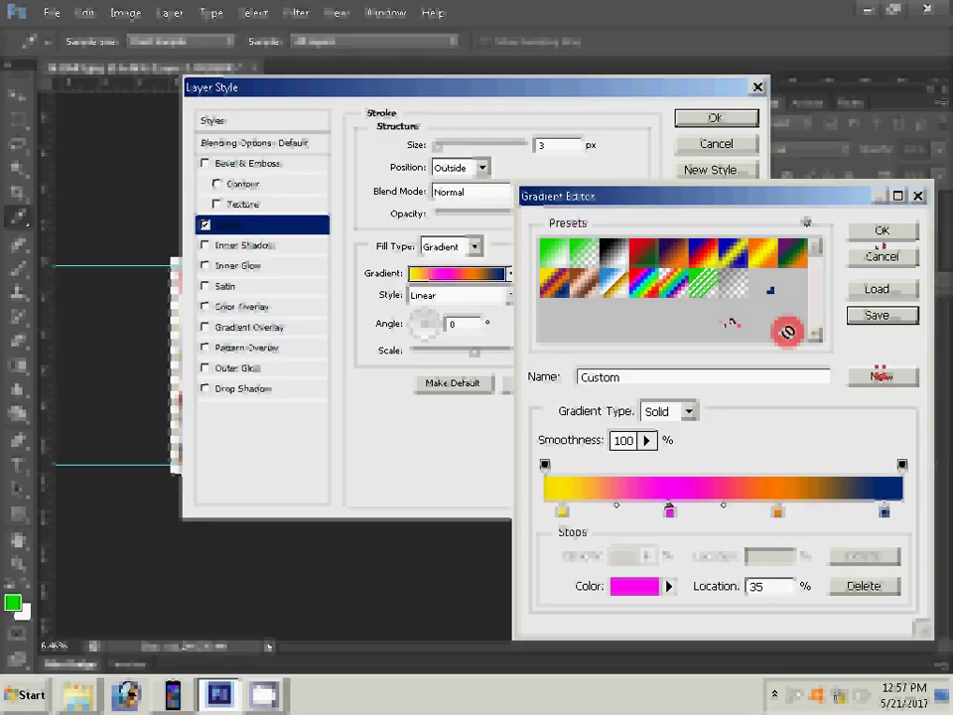
click(882, 230)
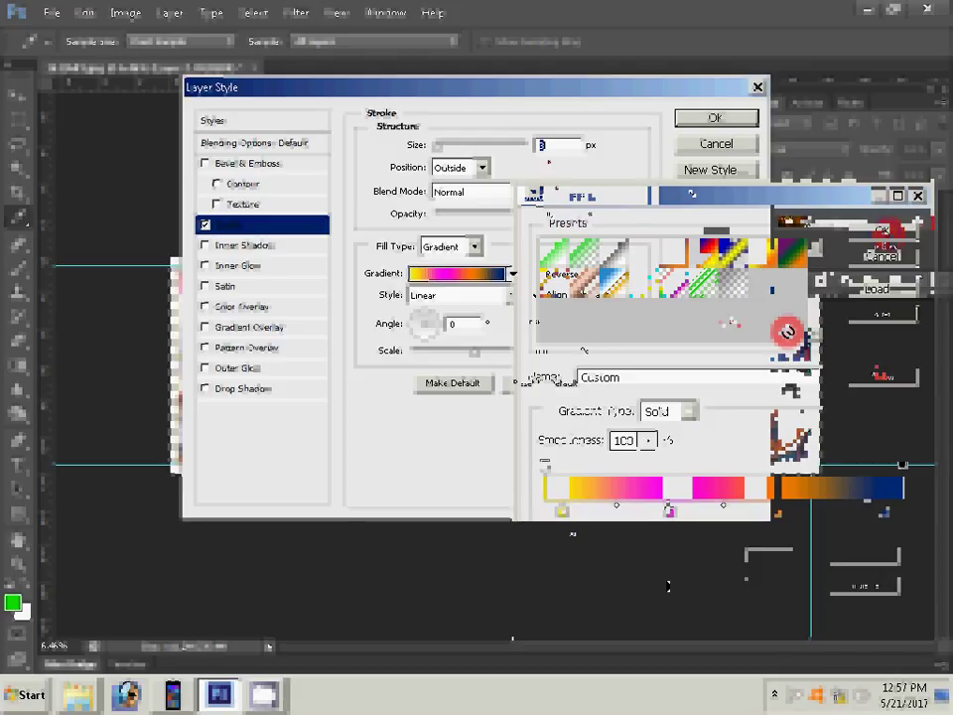
click(558, 144)
text(20)
key(Return)
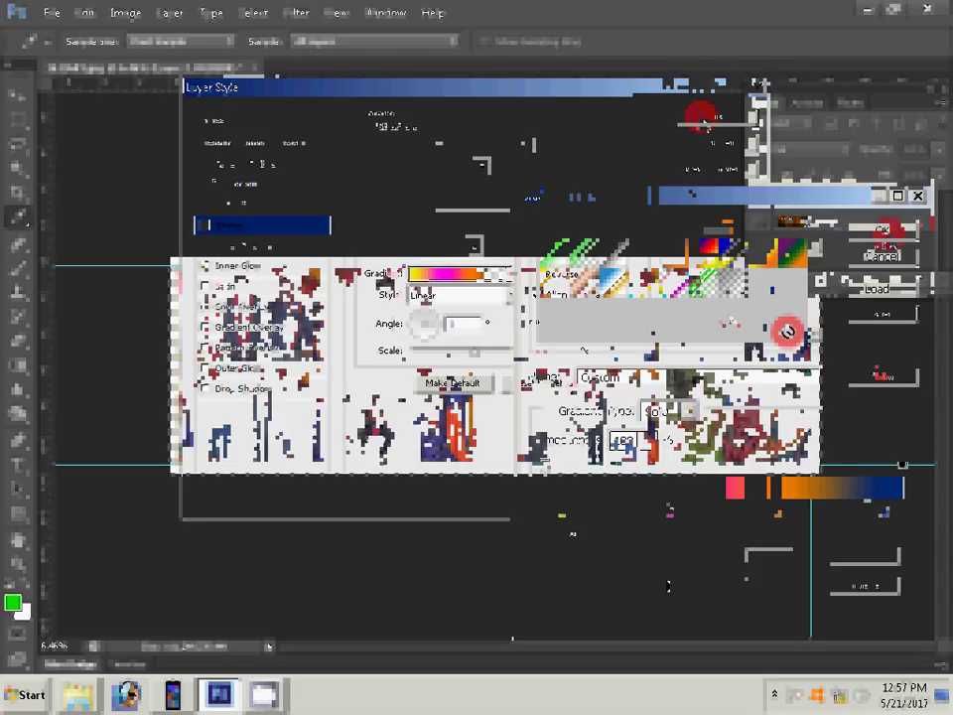
click(761, 260)
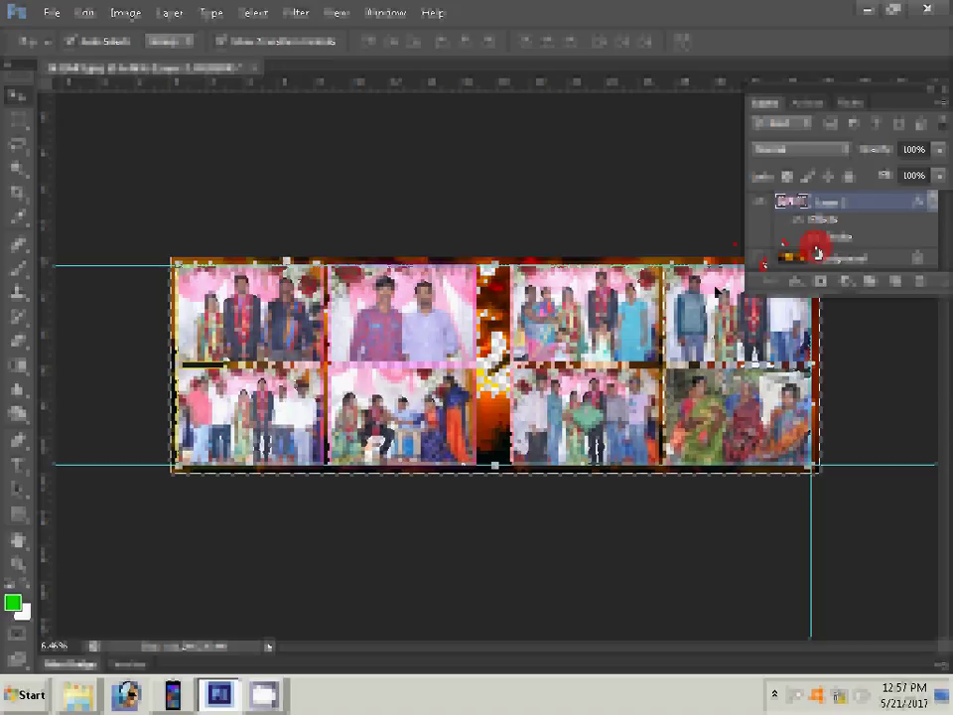
Step: Reopen the photo layer's Stroke effect and its gradient to recolour the magenta stop green
click(796, 283)
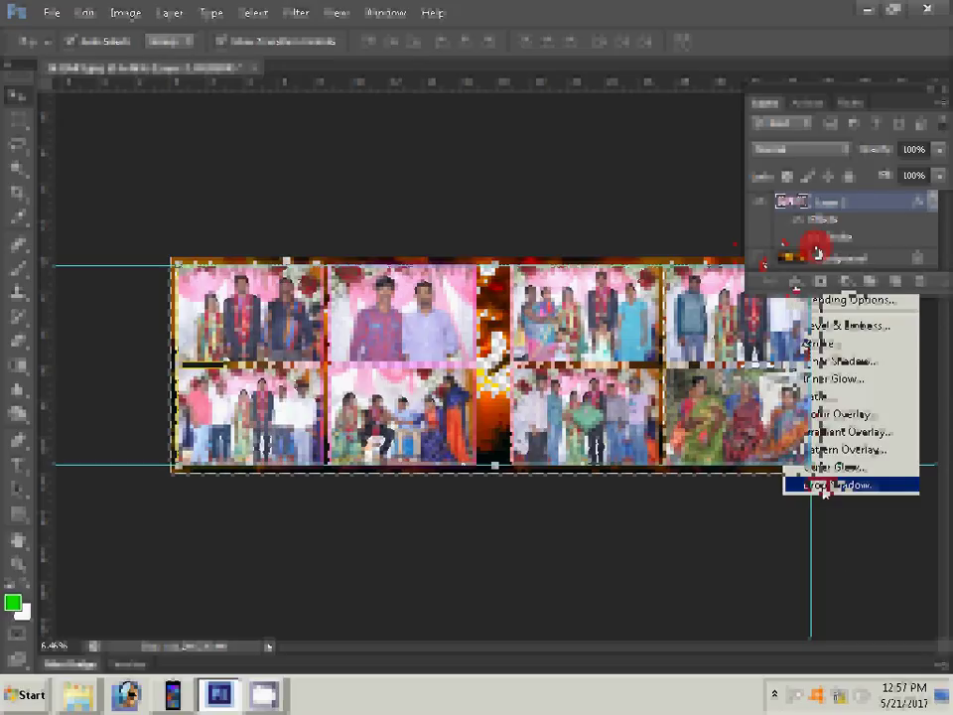
click(839, 342)
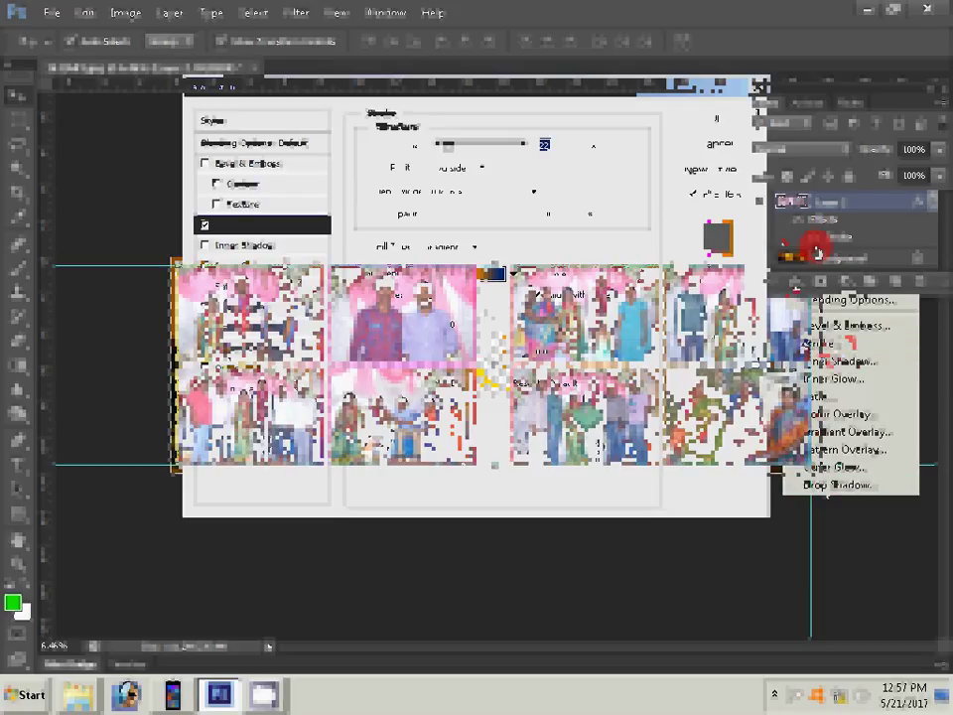
click(446, 275)
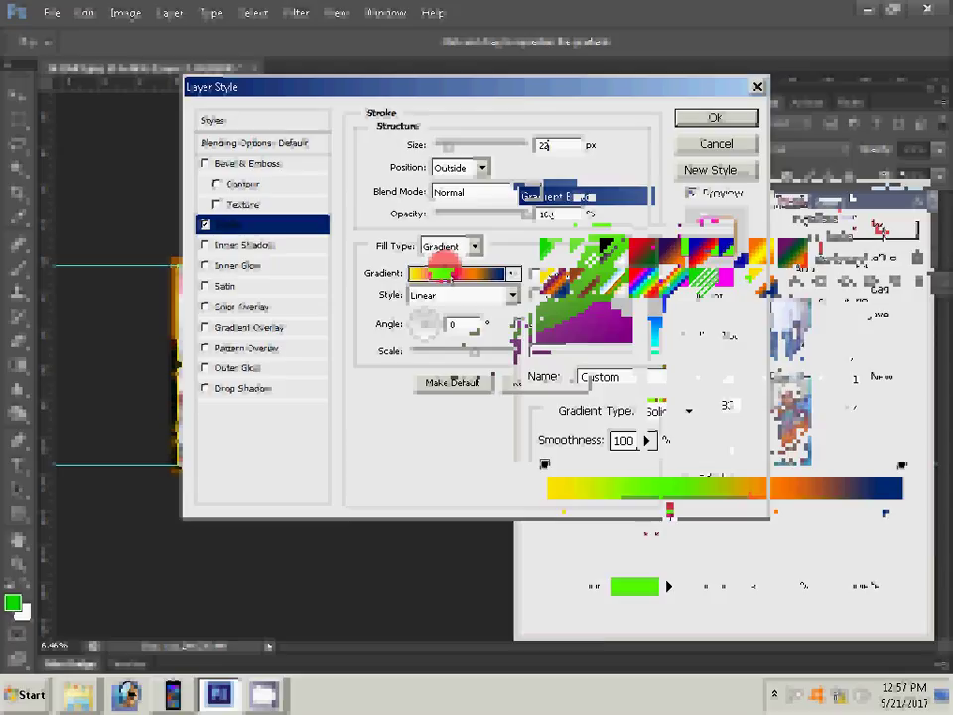
Step: Apply a stroke size of 2 and point Save As at a folder on the G: drive
text(2)
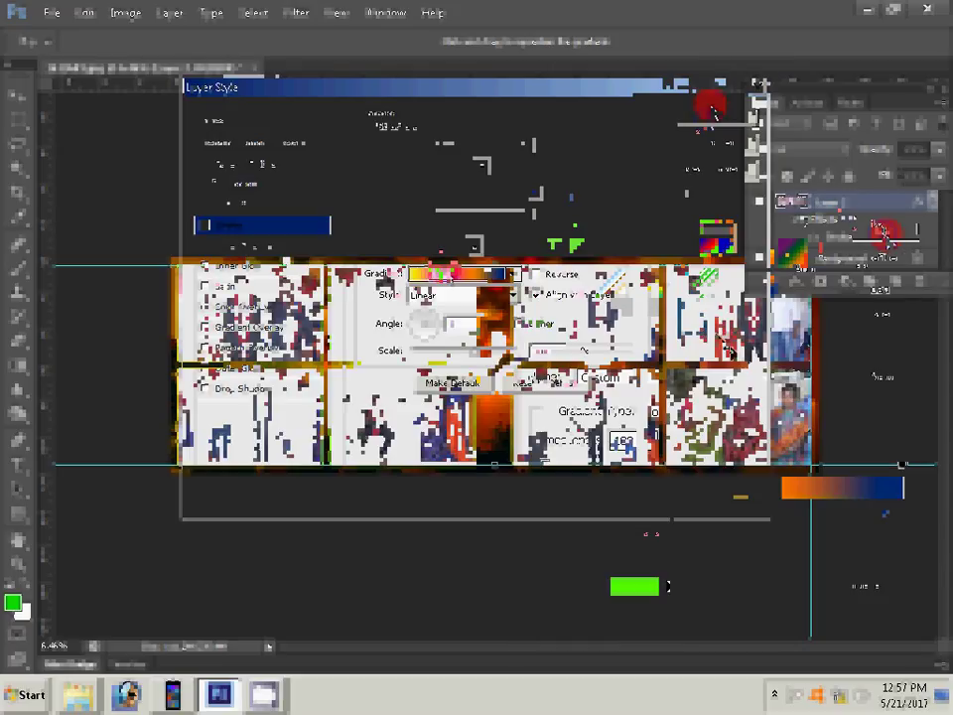
key(Return)
key(ctrl+shift+s)
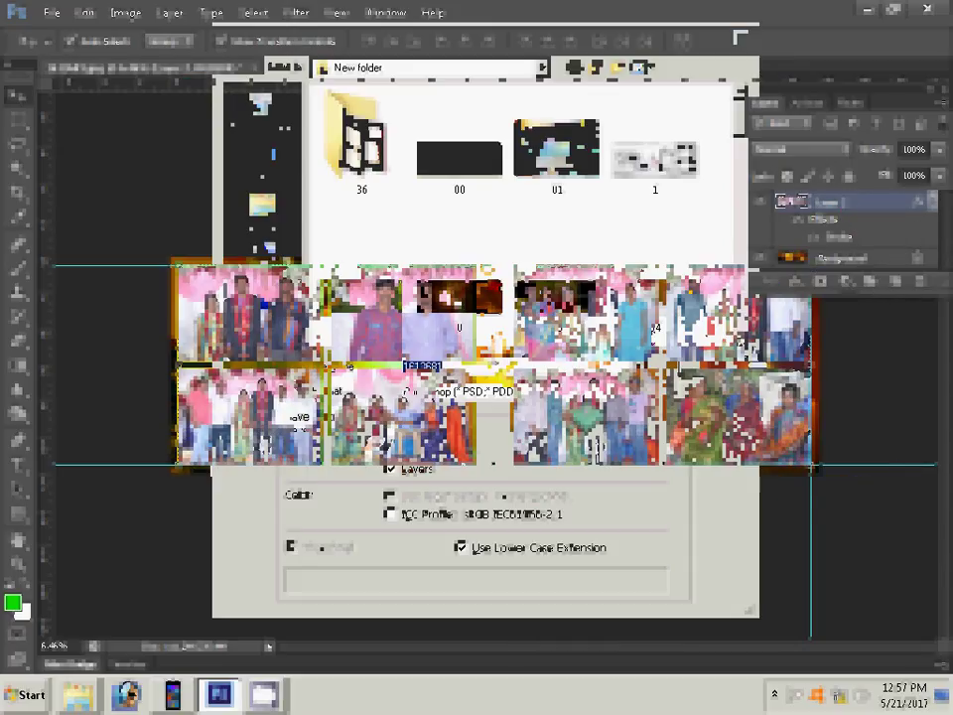
click(573, 68)
click(542, 68)
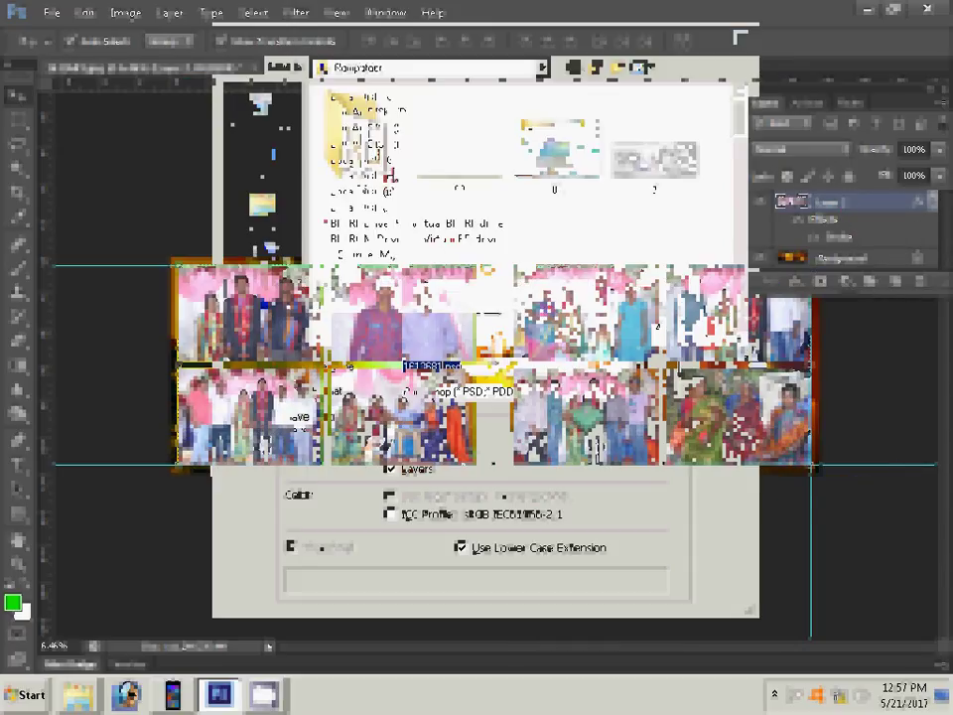
click(389, 171)
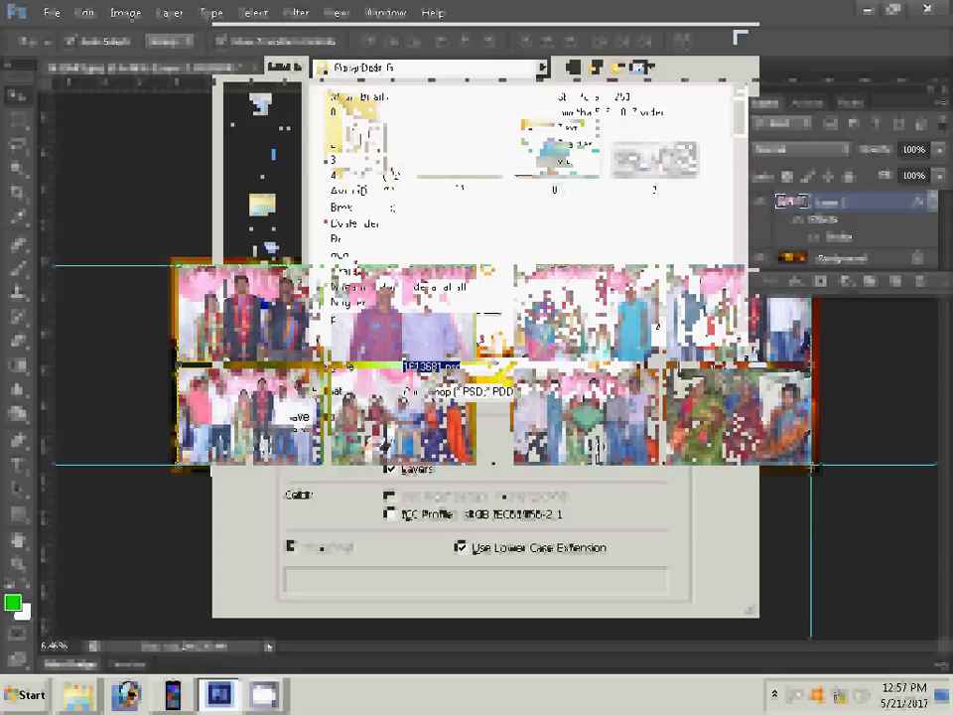
click(344, 270)
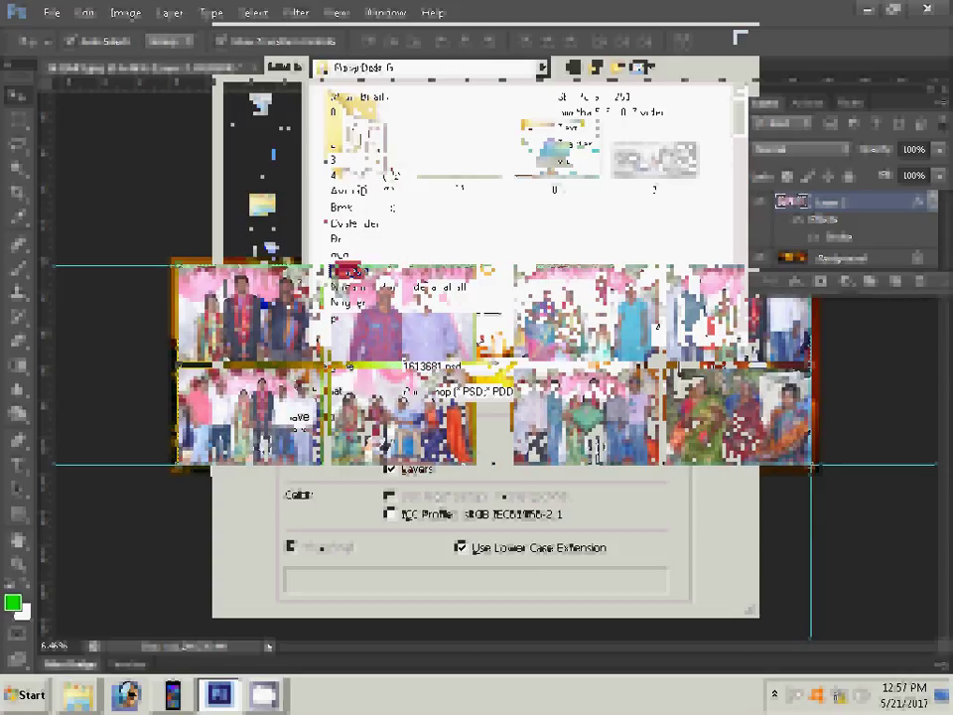
Step: Save the album page in that folder as 4R in Photoshop PSD format
key(Return)
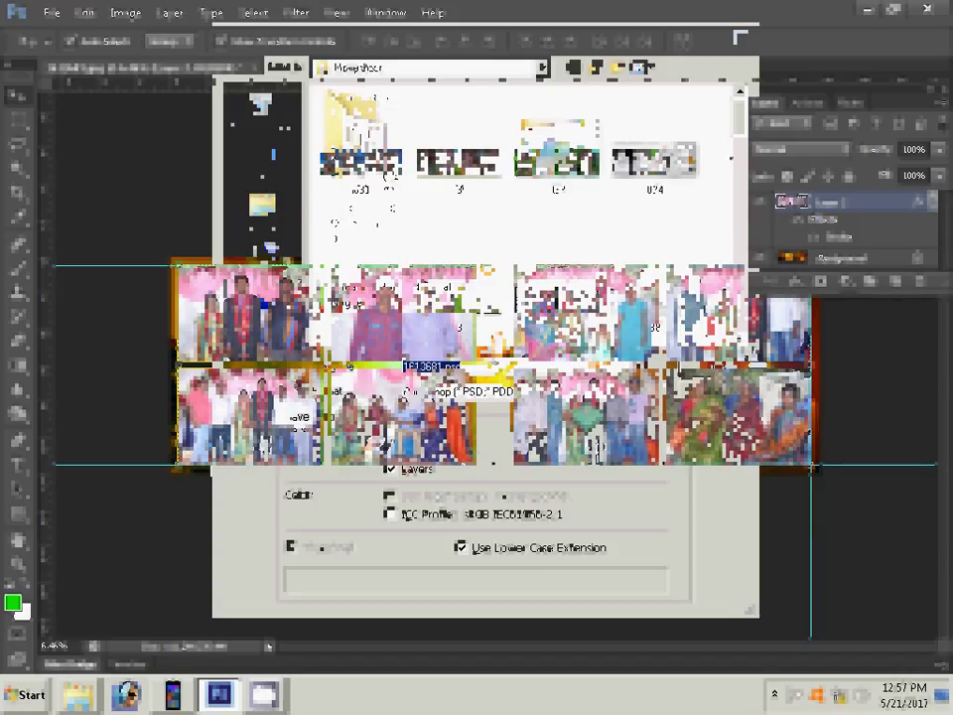
click(647, 66)
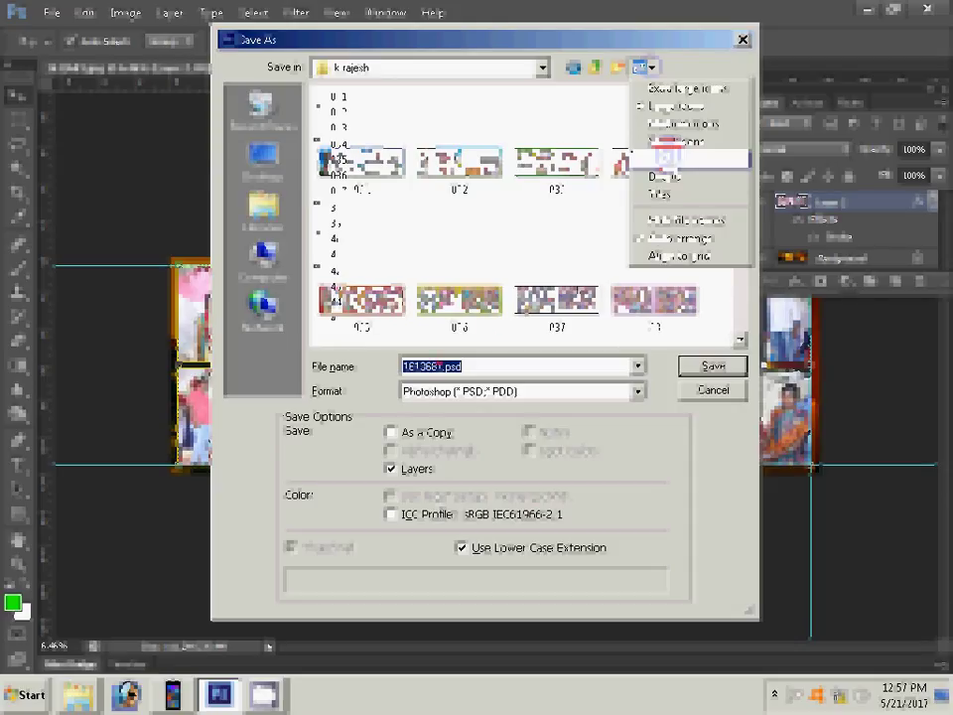
text(4R)
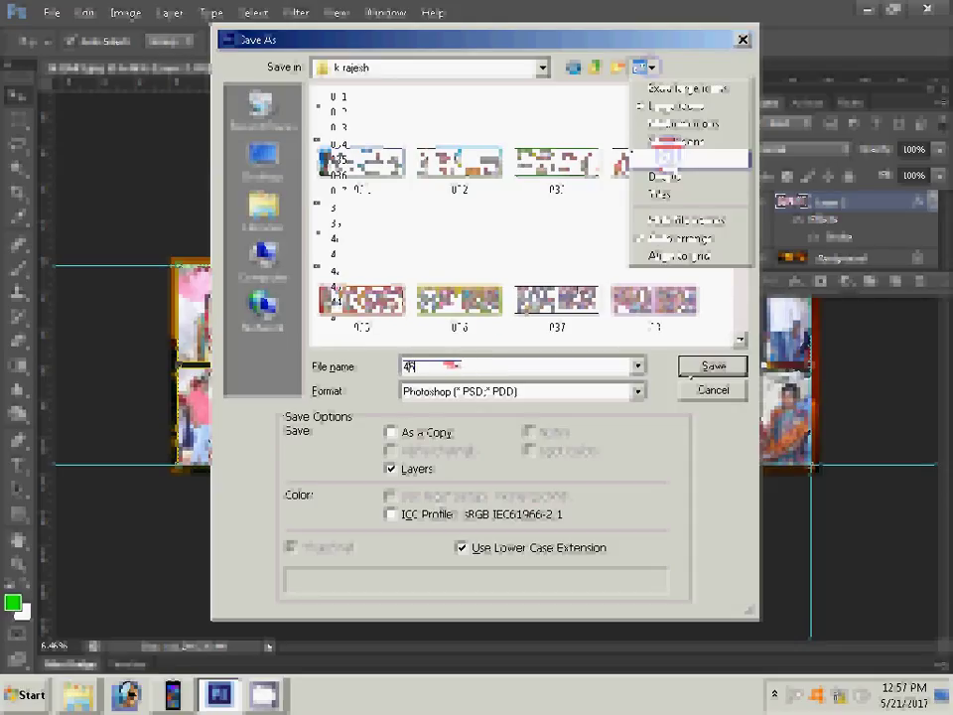
click(685, 369)
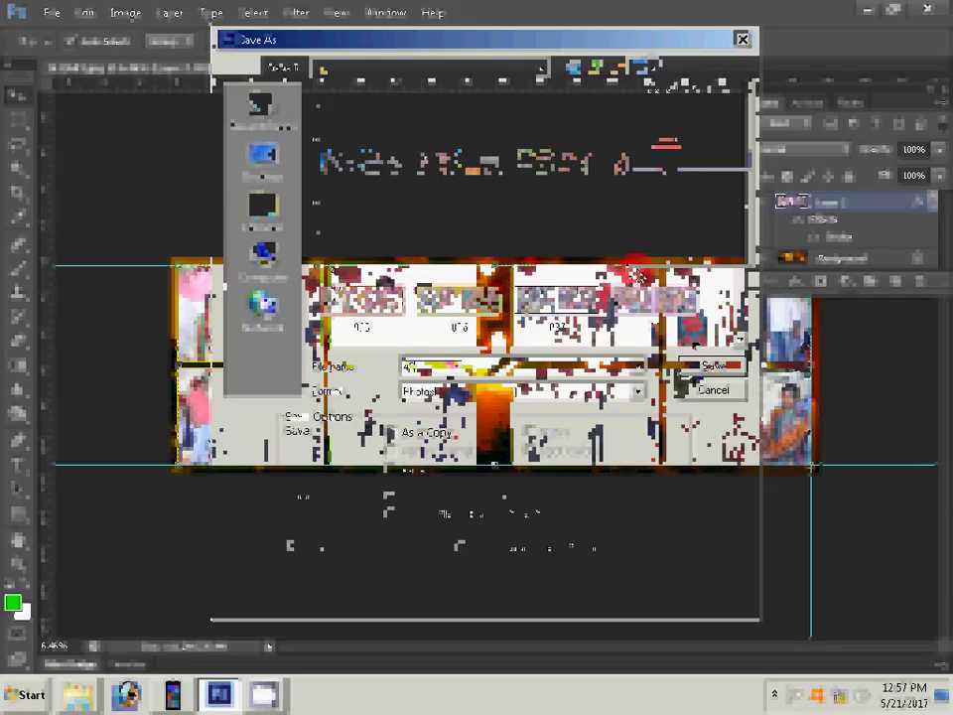